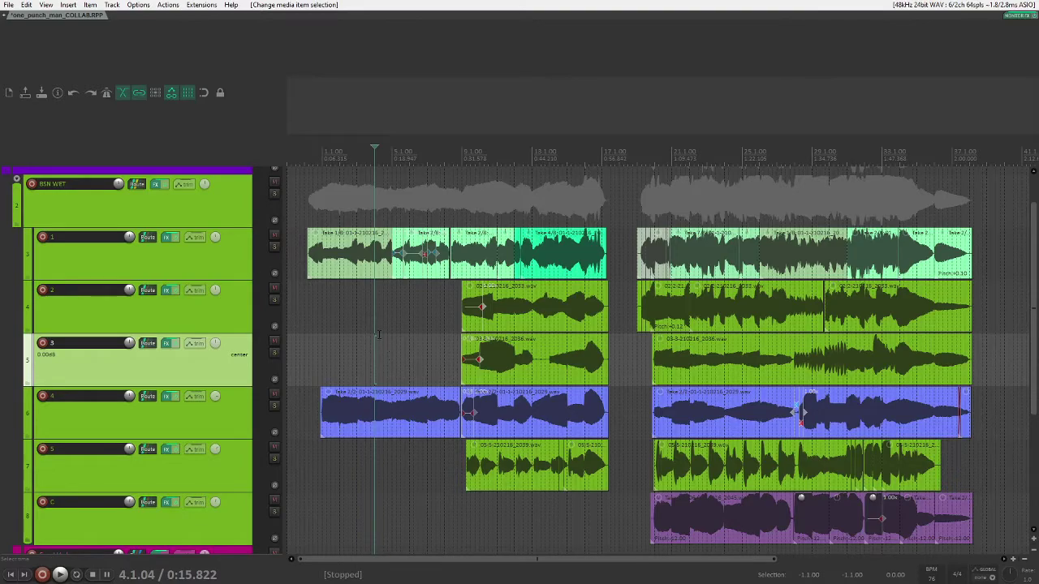
- In Project settings' Media tab, re-enter 'Audio' as the project media folder
{"action": "left_click", "coordinate": [9, 6]}
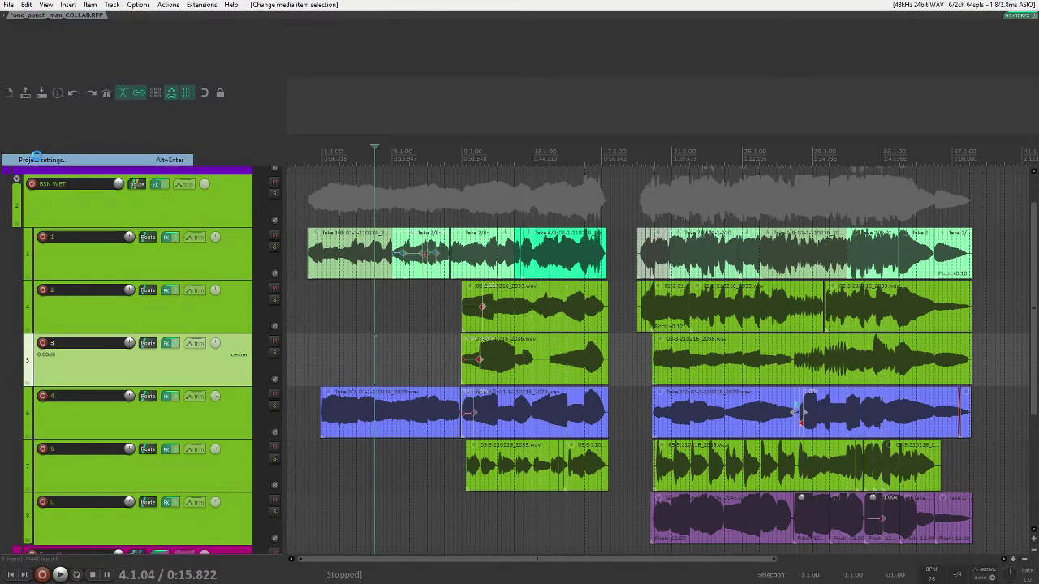
{"action": "left_click", "coordinate": [37, 159]}
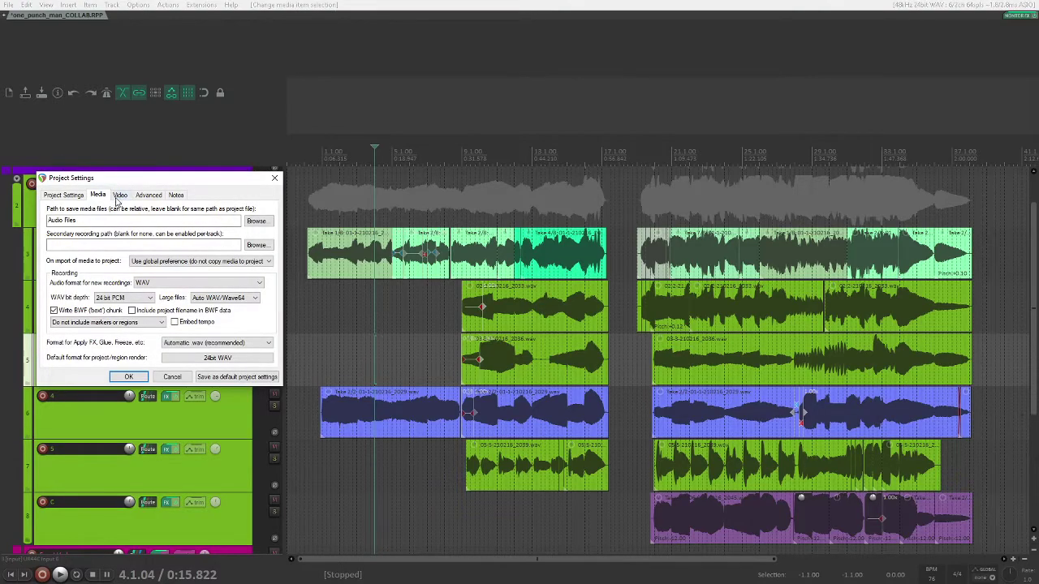
{"action": "left_click", "coordinate": [72, 194]}
{"action": "left_click", "coordinate": [98, 194]}
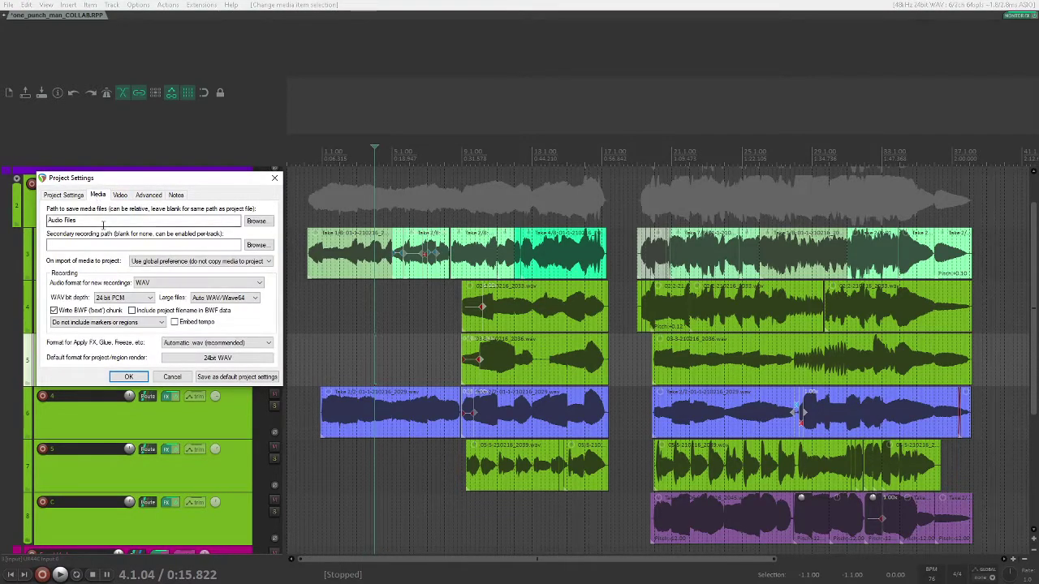
{"action": "left_click_drag", "start_coordinate": [103, 224], "coordinate": [51, 221]}
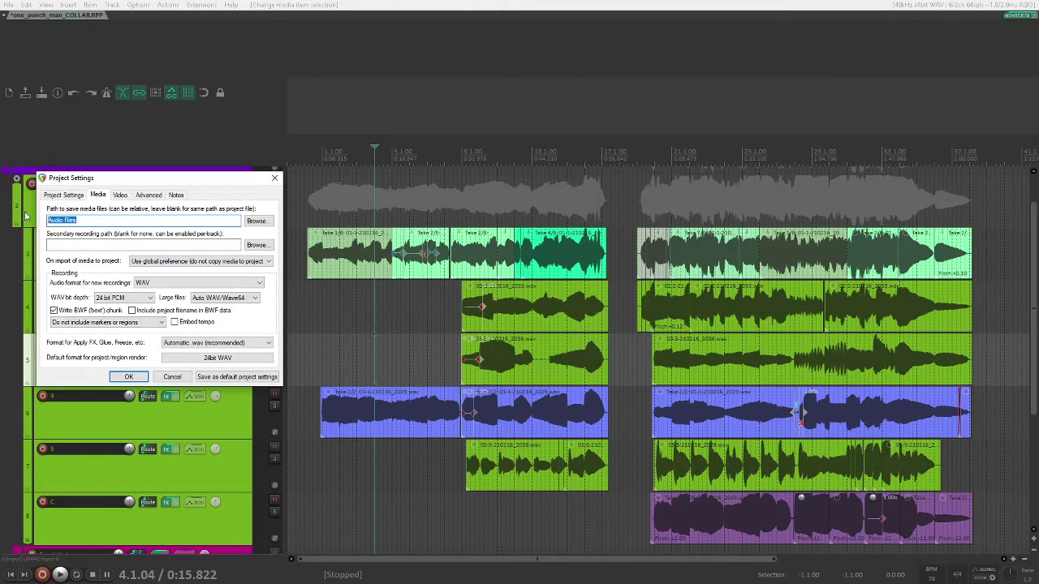
{"action": "type", "text": "Audio"}
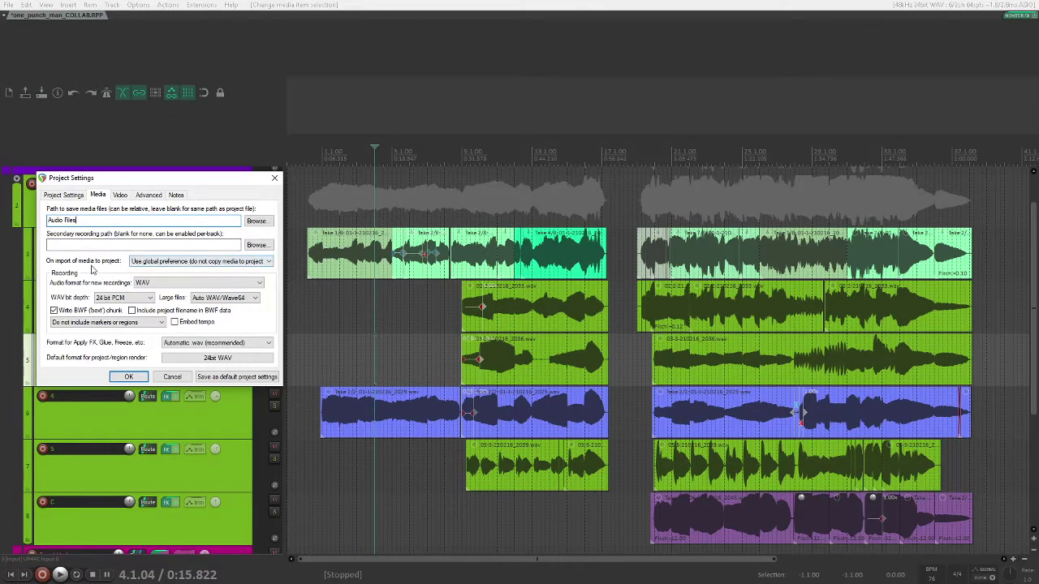
- Set imported media to copy to the project path, apply, and place the play position near 0:18.655
{"action": "left_click", "coordinate": [144, 263]}
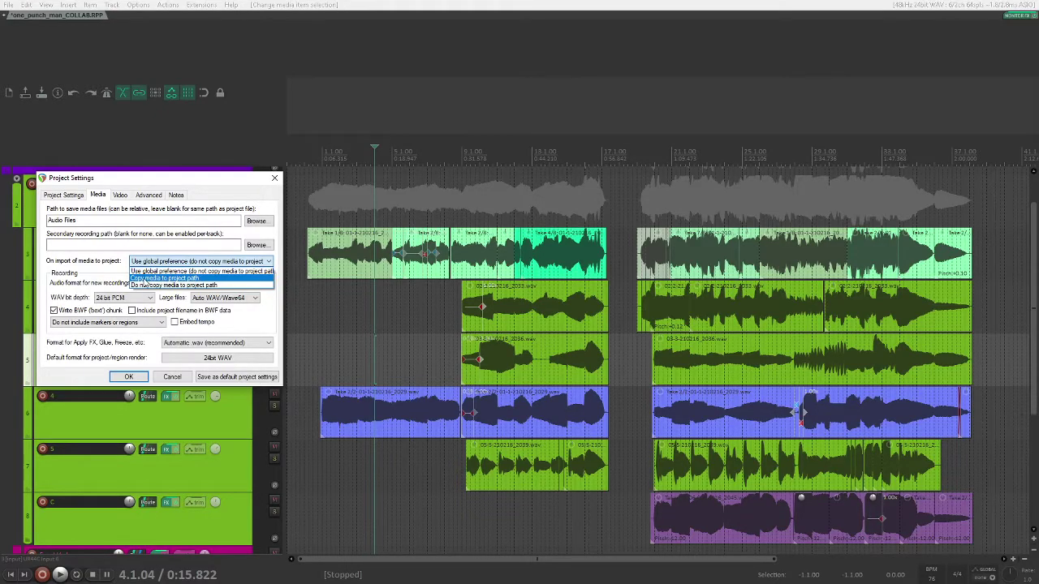
{"action": "left_click", "coordinate": [168, 279]}
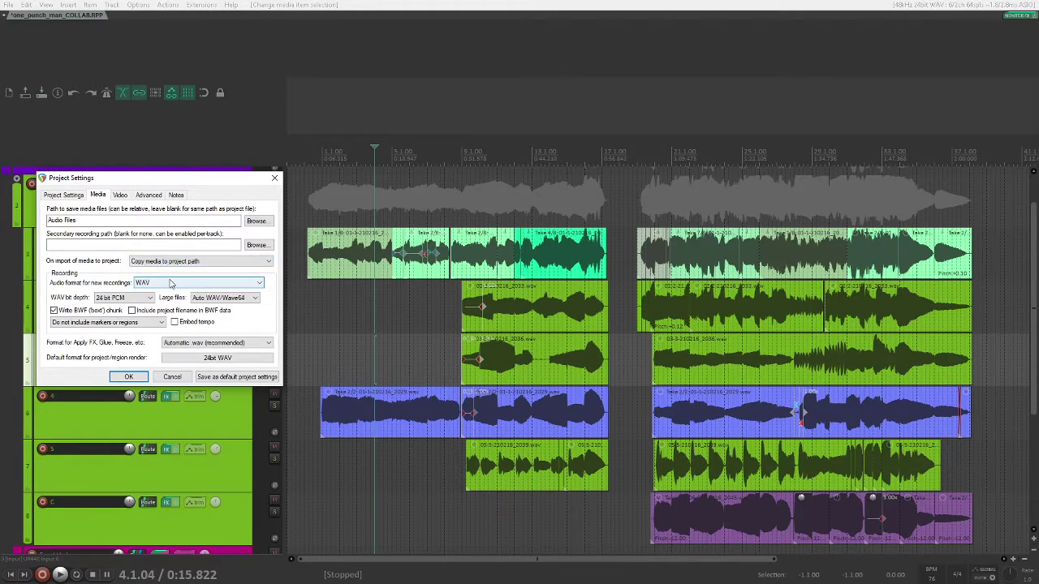
{"action": "left_click", "coordinate": [219, 377]}
{"action": "left_click", "coordinate": [390, 168]}
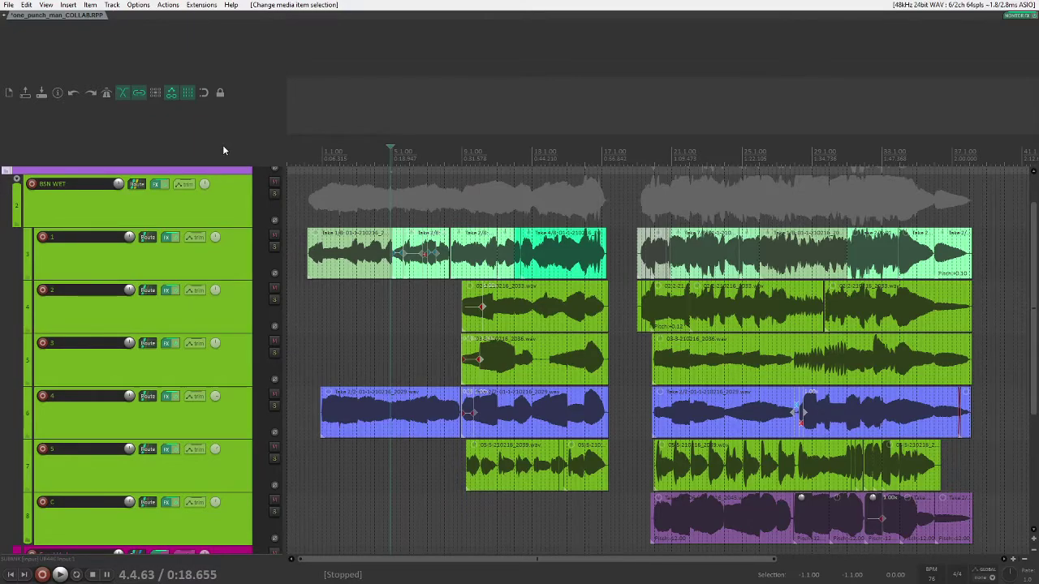
- Save as One_punch_man_collab_2 in the Anime folder, with its own subdirectory and copied media
{"action": "left_click", "coordinate": [9, 4]}
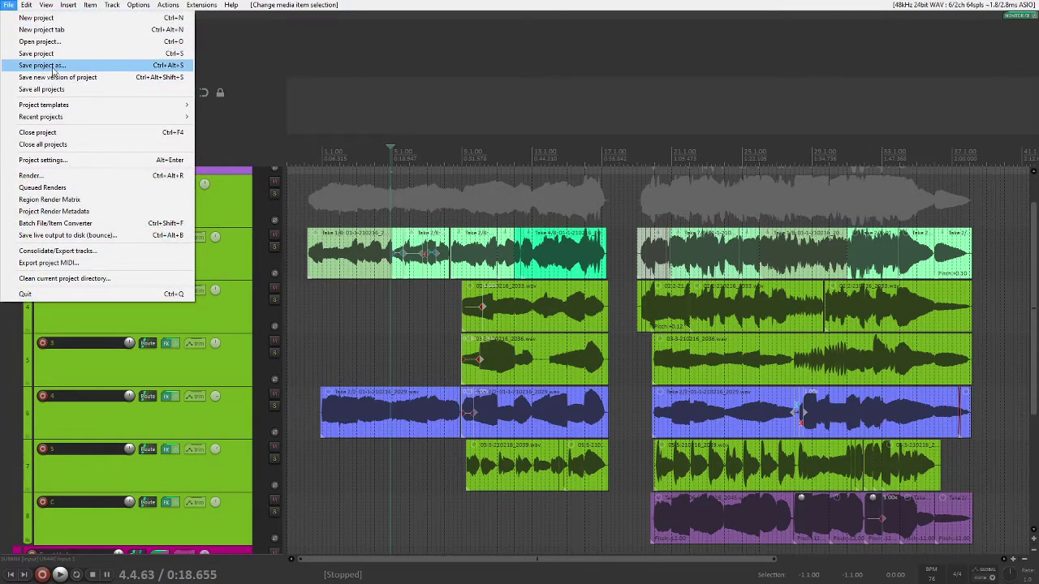
{"action": "left_click", "coordinate": [53, 67]}
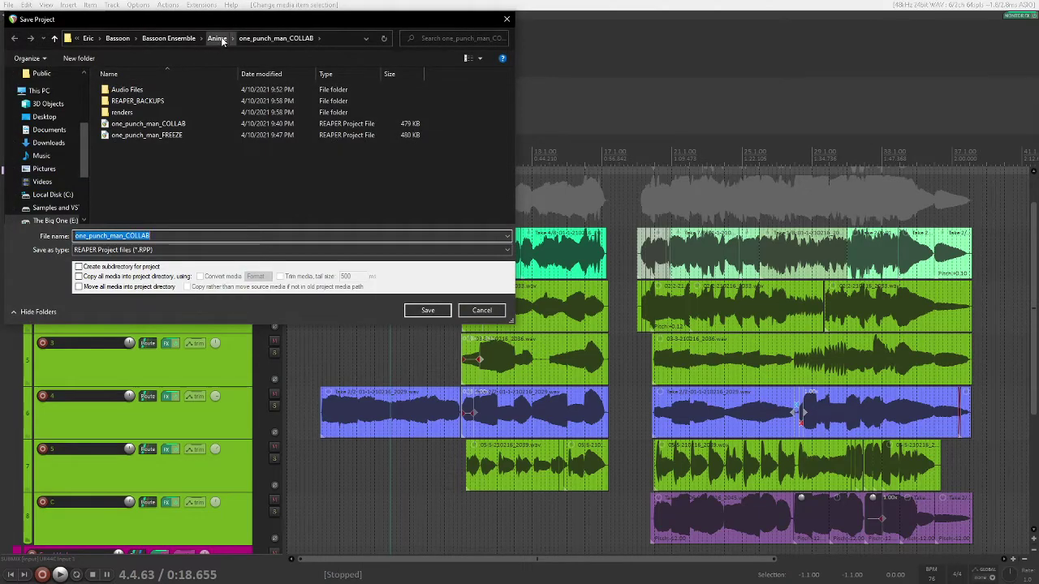
{"action": "left_click", "coordinate": [217, 38]}
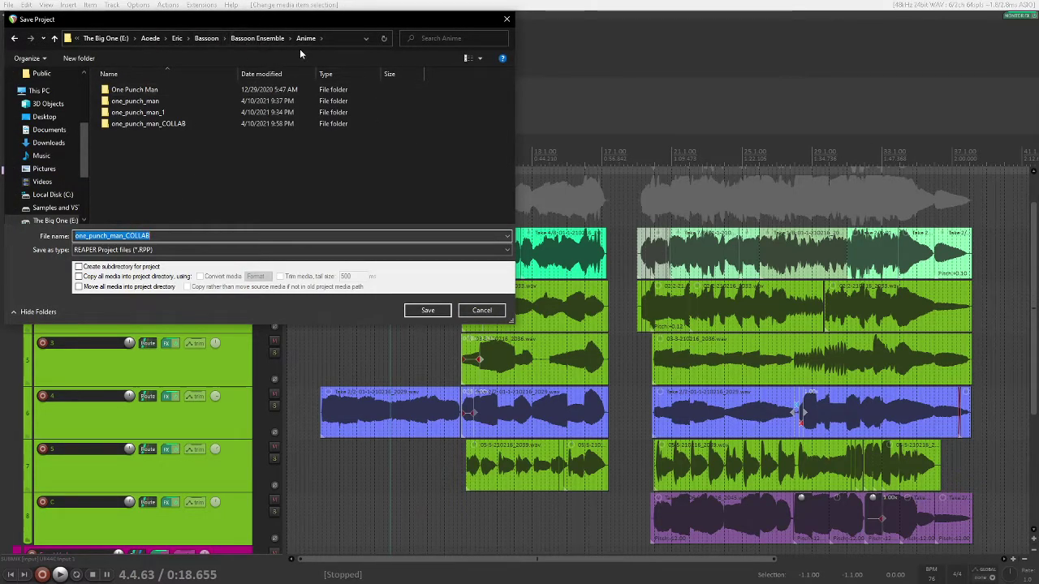
{"action": "left_click", "coordinate": [179, 234]}
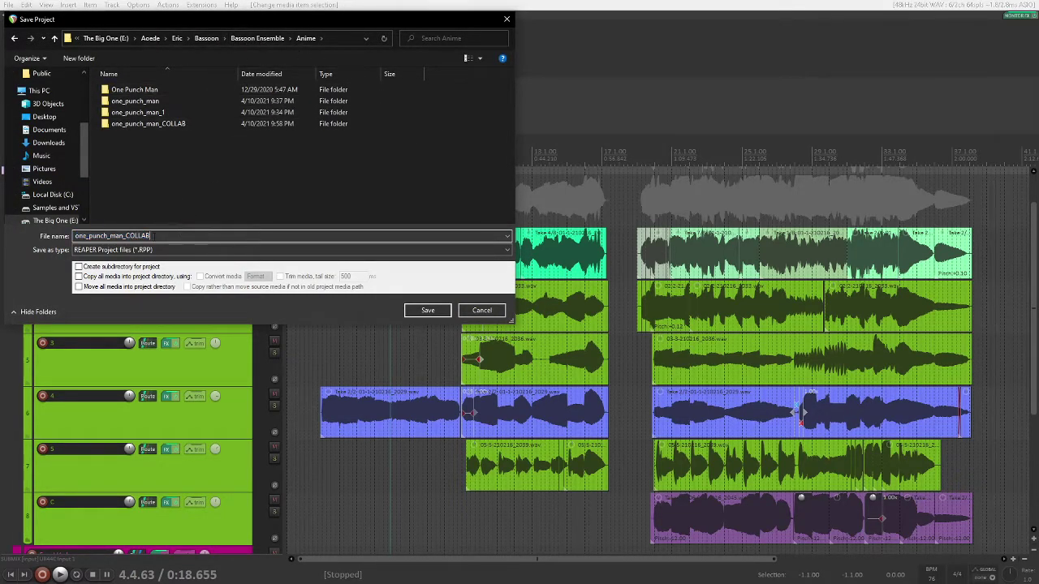
{"action": "double_click", "coordinate": [146, 235]}
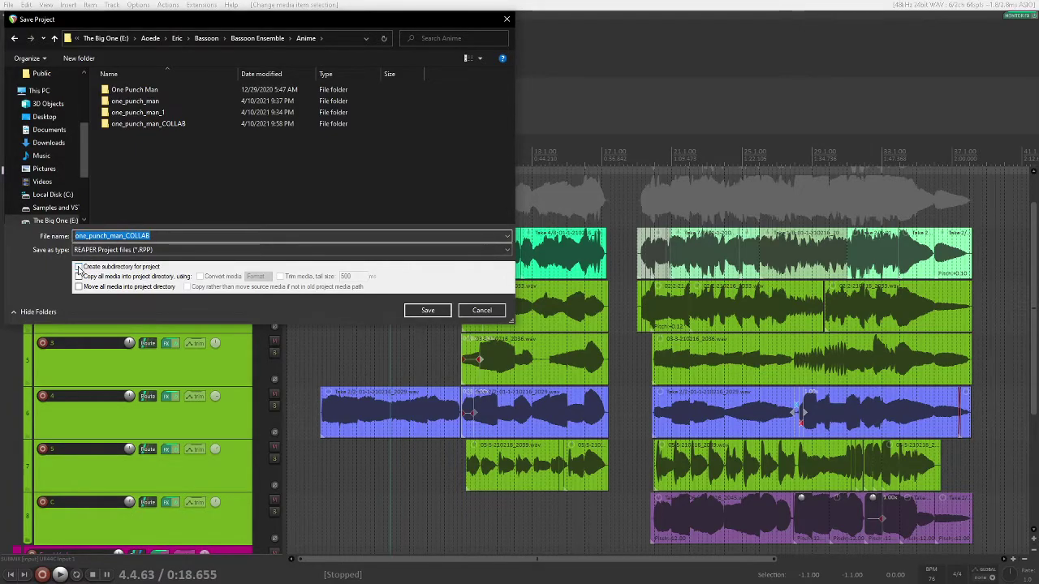
{"action": "left_click", "coordinate": [78, 267]}
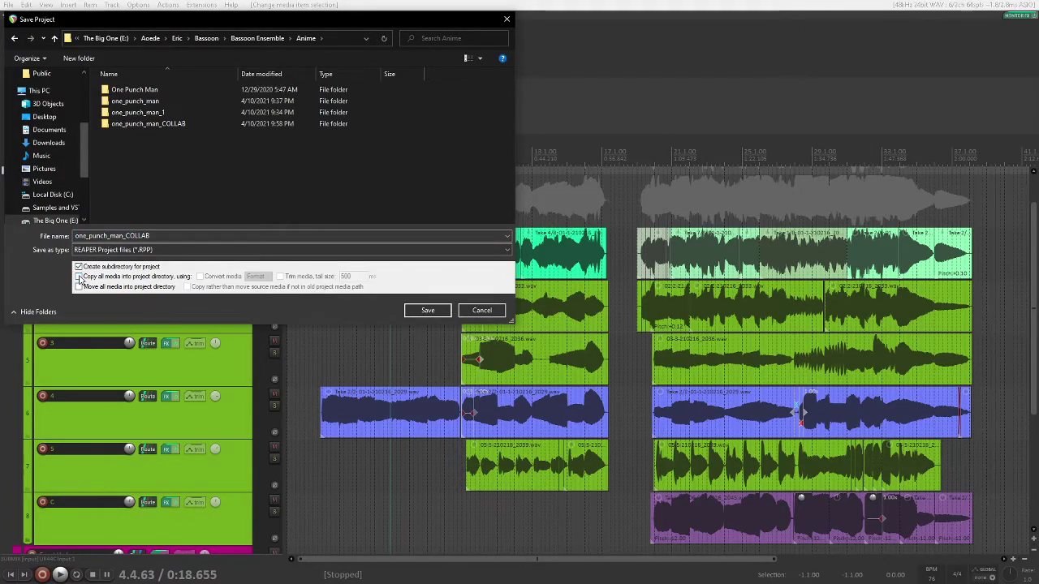
{"action": "left_click", "coordinate": [79, 276]}
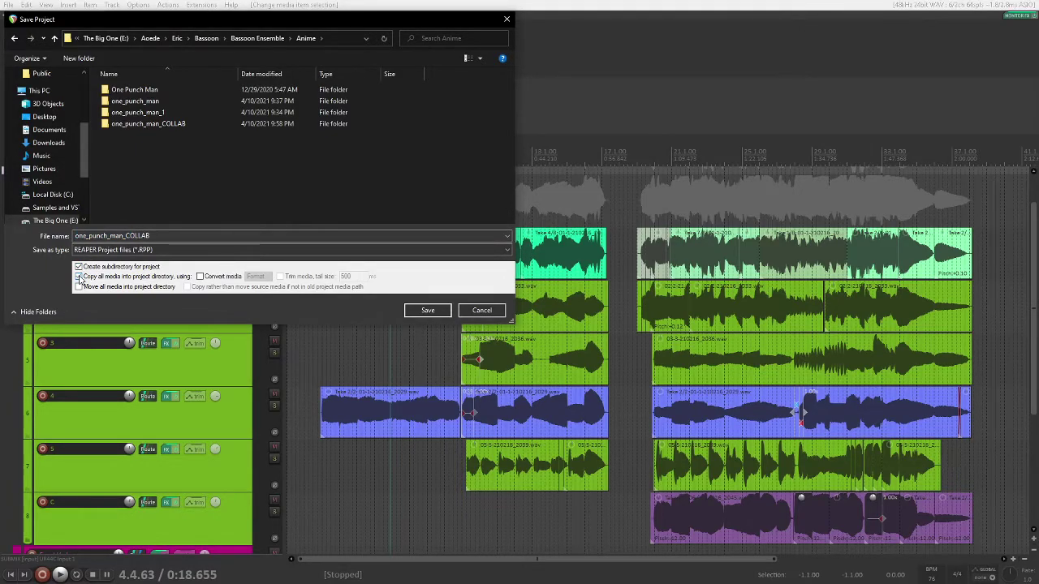
{"action": "double_click", "coordinate": [170, 236]}
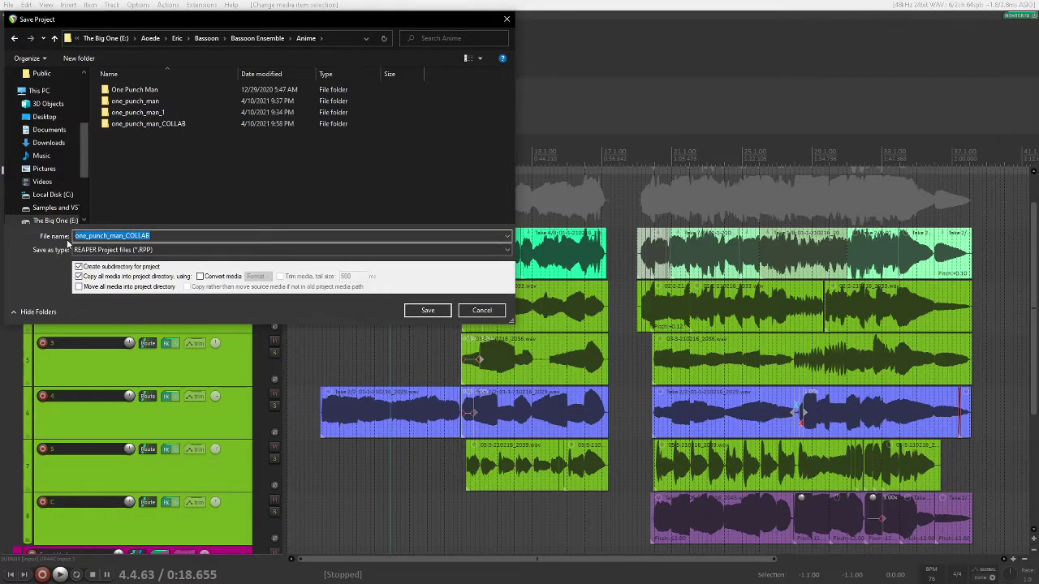
{"action": "type", "text": "One_pu"}
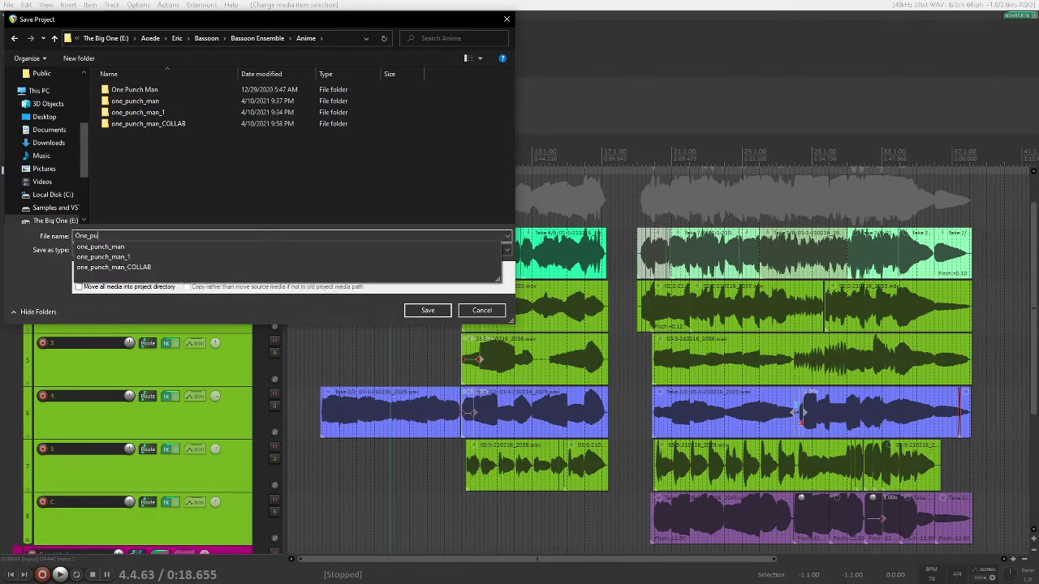
{"action": "type", "text": "nch_man_collab"}
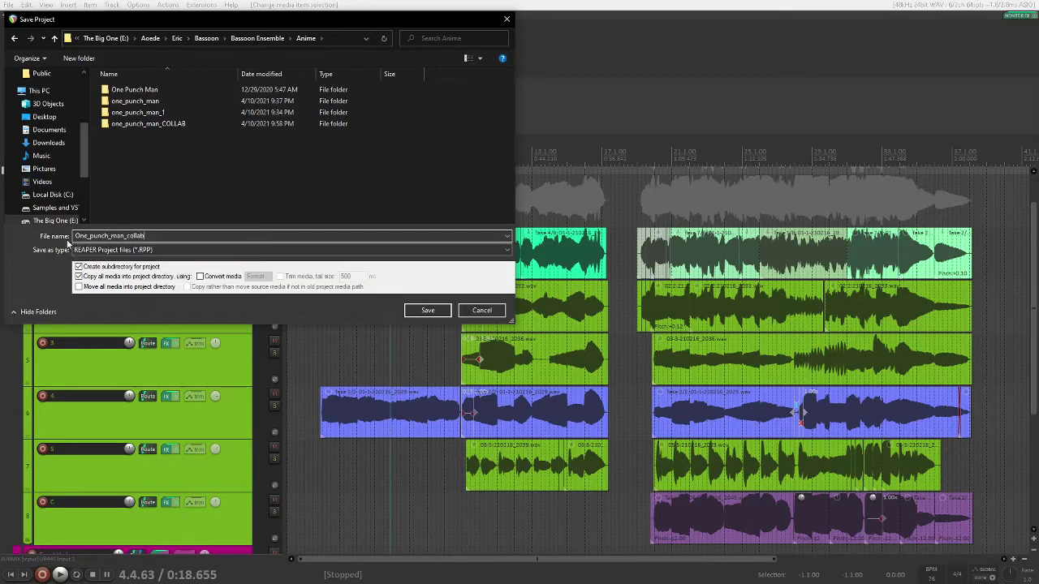
{"action": "type", "text": "_2"}
{"action": "left_click", "coordinate": [428, 310]}
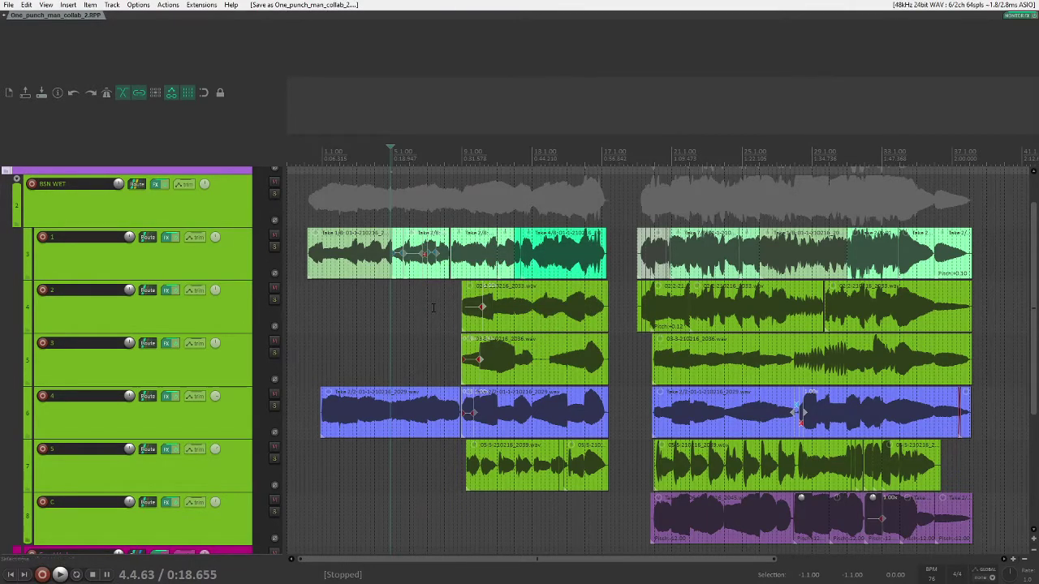
- Open One_punch_man_collab_2.RPP from its folder under Anime in File Explorer
{"action": "key", "text": "super+e"}
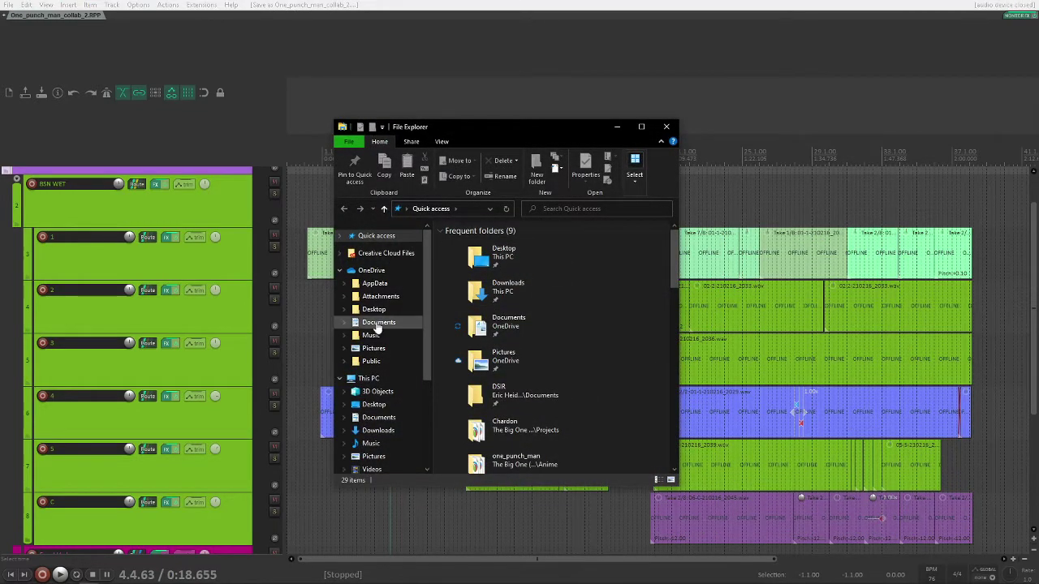
{"action": "scroll", "coordinate": [377, 327], "scroll_direction": "down", "scroll_amount": 2}
{"action": "scroll", "coordinate": [554, 357], "scroll_direction": "down", "scroll_amount": 3}
{"action": "right_click", "coordinate": [525, 332]}
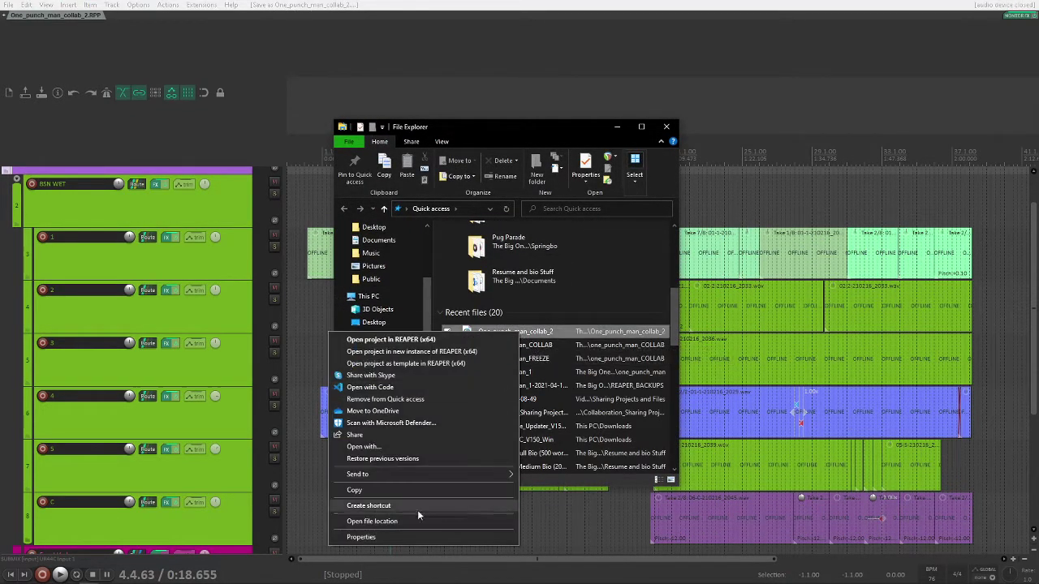
{"action": "left_click", "coordinate": [411, 519]}
{"action": "left_click_drag", "start_coordinate": [529, 130], "coordinate": [660, 110]}
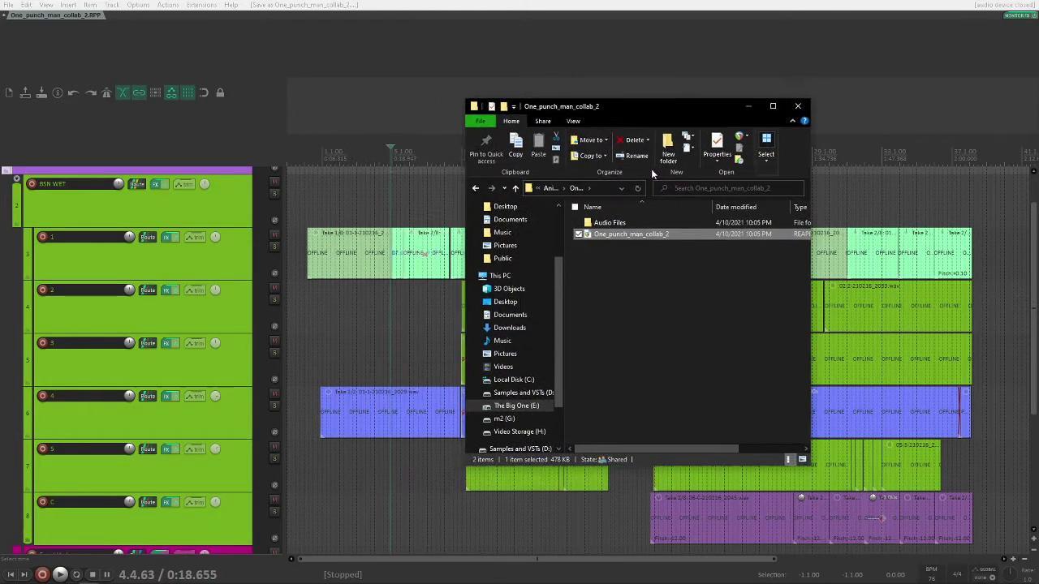
{"action": "left_click_drag", "start_coordinate": [810, 218], "coordinate": [928, 220]}
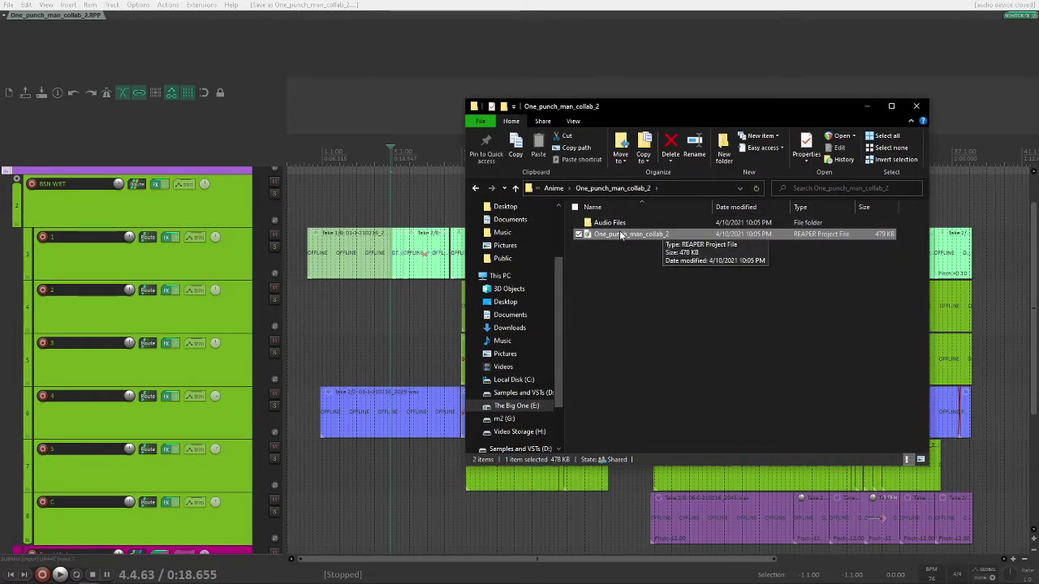
{"action": "left_click", "coordinate": [551, 188]}
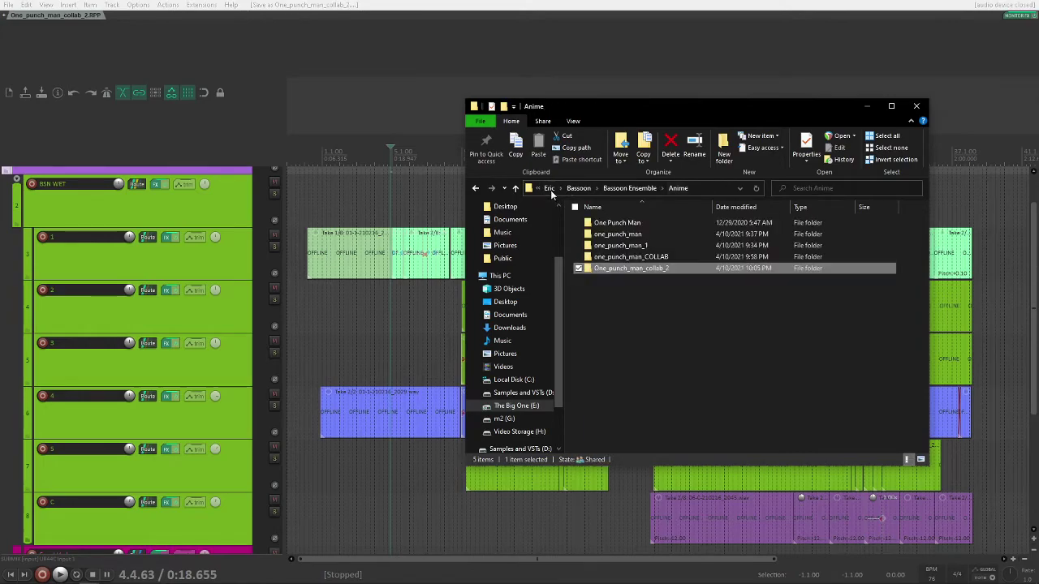
{"action": "double_click", "coordinate": [636, 269]}
{"action": "double_click", "coordinate": [632, 236]}
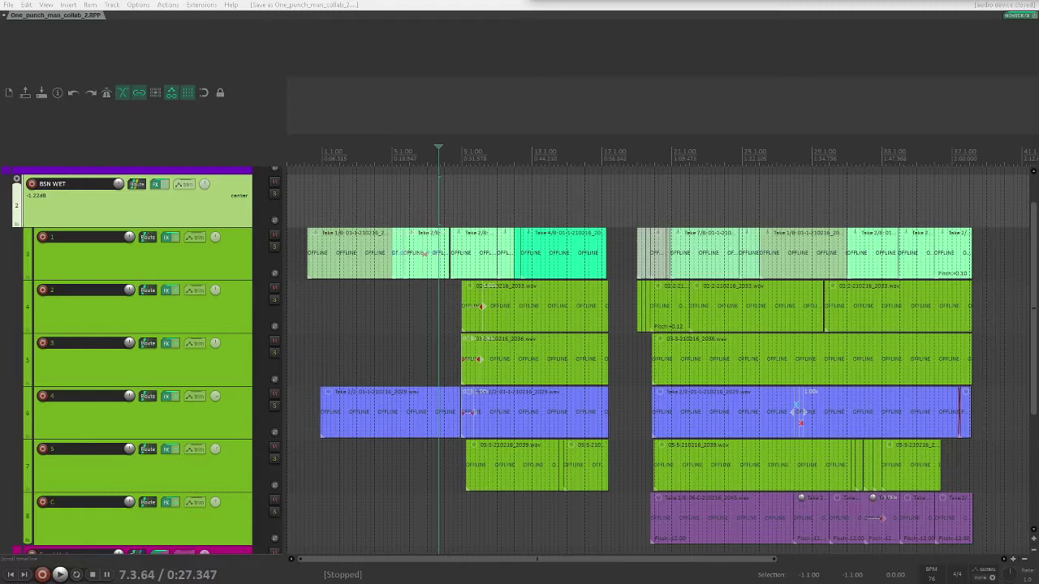
- Inspect the reopened tracks, selecting track 1, tracks 1 through C, then track 5, to confirm waveforms
{"action": "left_click", "coordinate": [488, 172]}
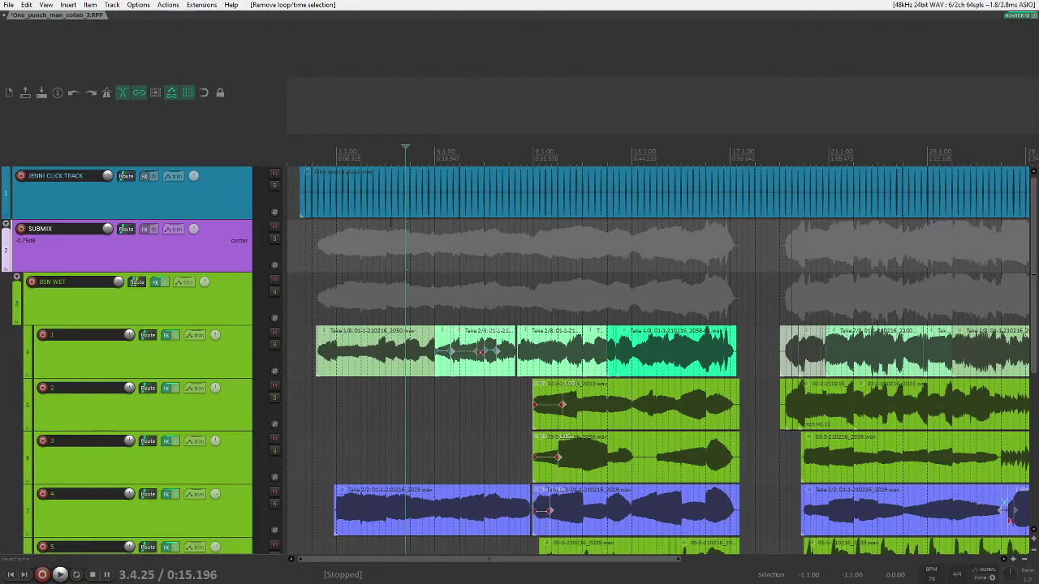
{"action": "left_click", "coordinate": [242, 344]}
{"action": "scroll", "coordinate": [241, 345], "scroll_direction": "down", "scroll_amount": 3}
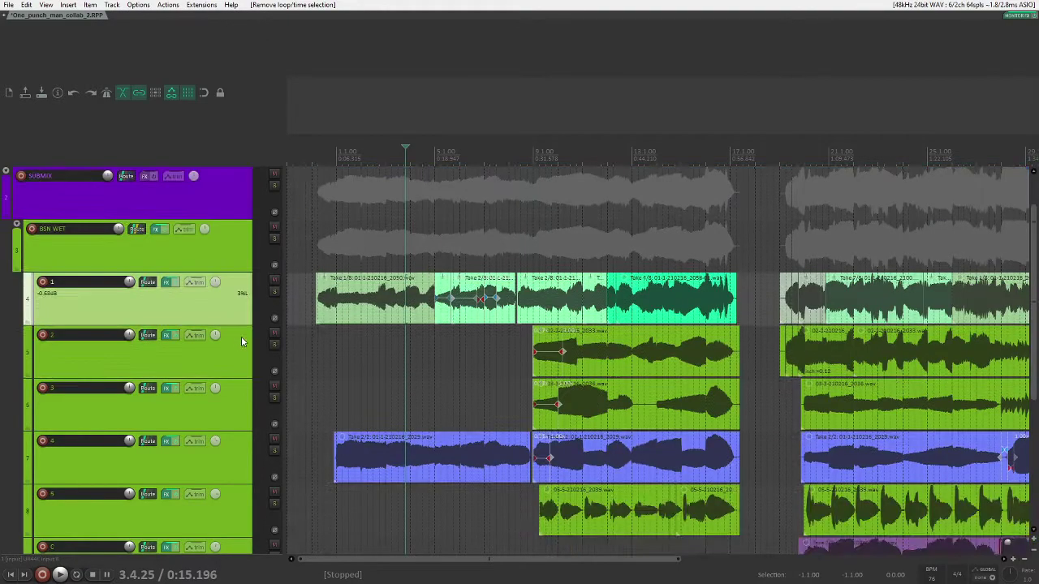
{"action": "left_click", "coordinate": [237, 451], "text": "shift"}
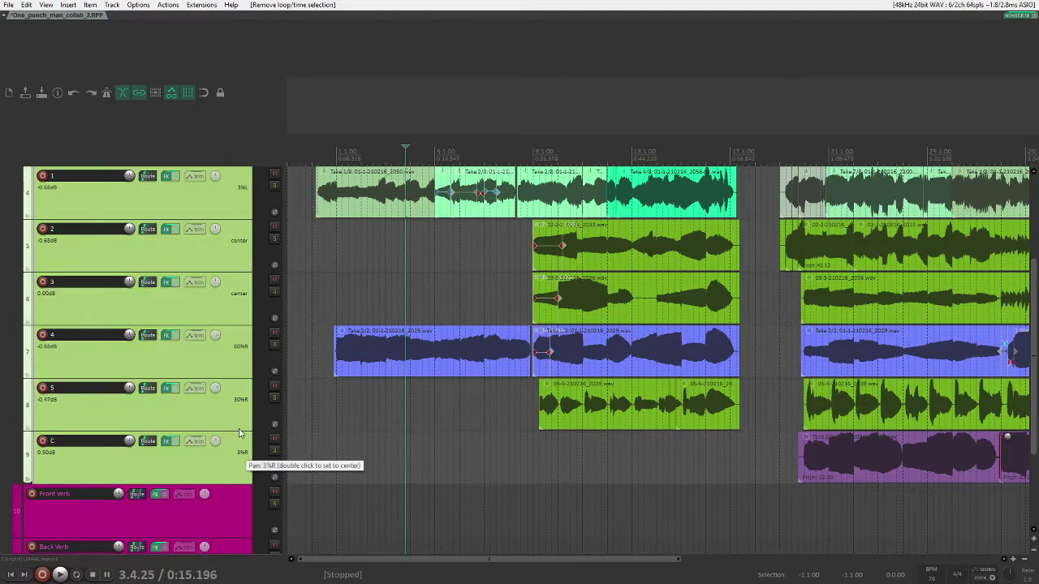
{"action": "left_click", "coordinate": [239, 419]}
{"action": "scroll", "coordinate": [235, 361], "scroll_direction": "up", "scroll_amount": 2}
{"action": "scroll", "coordinate": [235, 359], "scroll_direction": "up", "scroll_amount": 1}
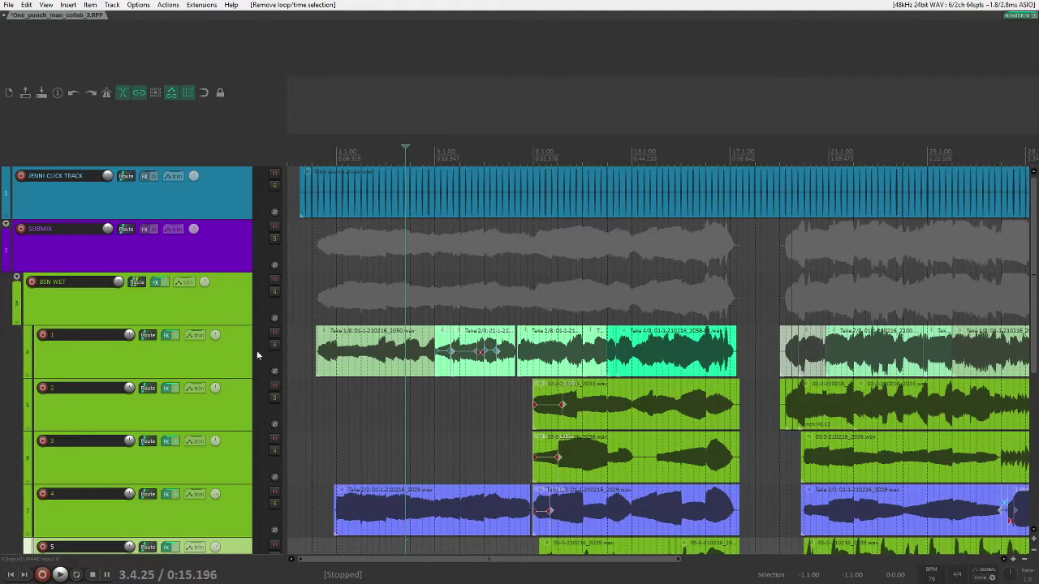
{"action": "scroll", "coordinate": [496, 206], "scroll_direction": "down", "scroll_amount": 2}
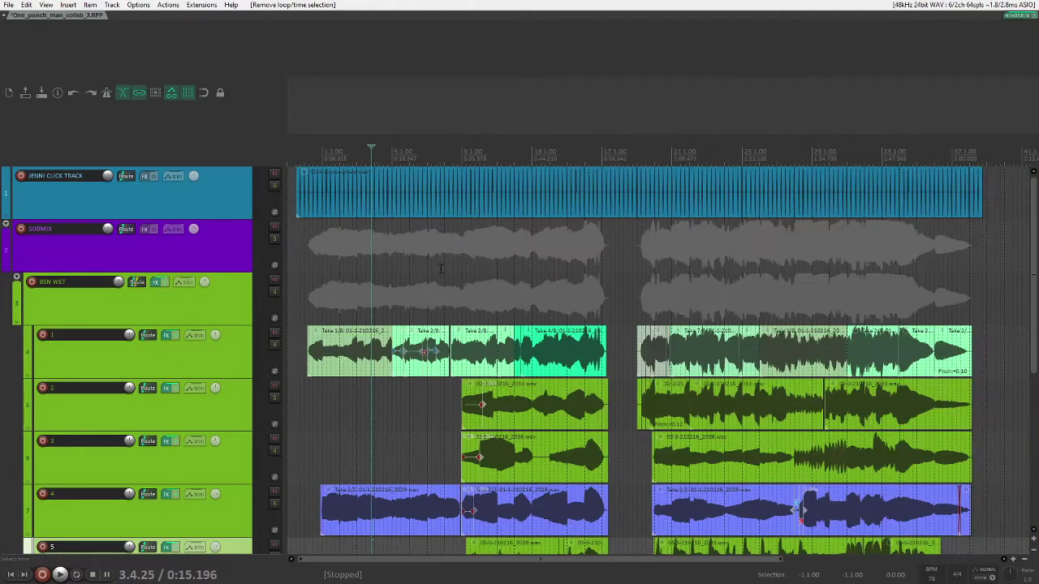
- Set the time selection to the click-track item's length and select tracks 1 through C
{"action": "left_click", "coordinate": [512, 184]}
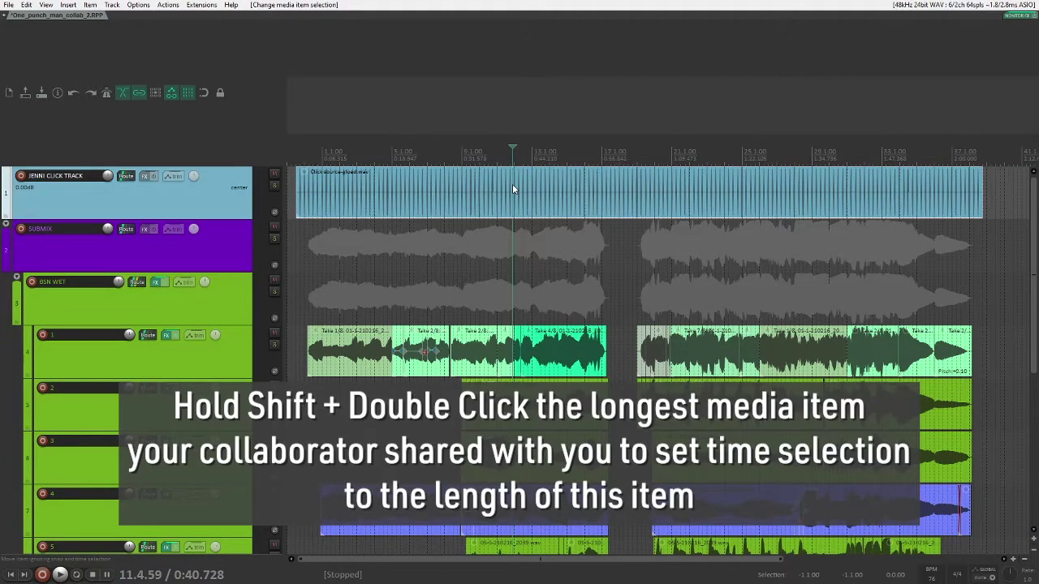
{"action": "double_click", "coordinate": [512, 185], "text": "shift"}
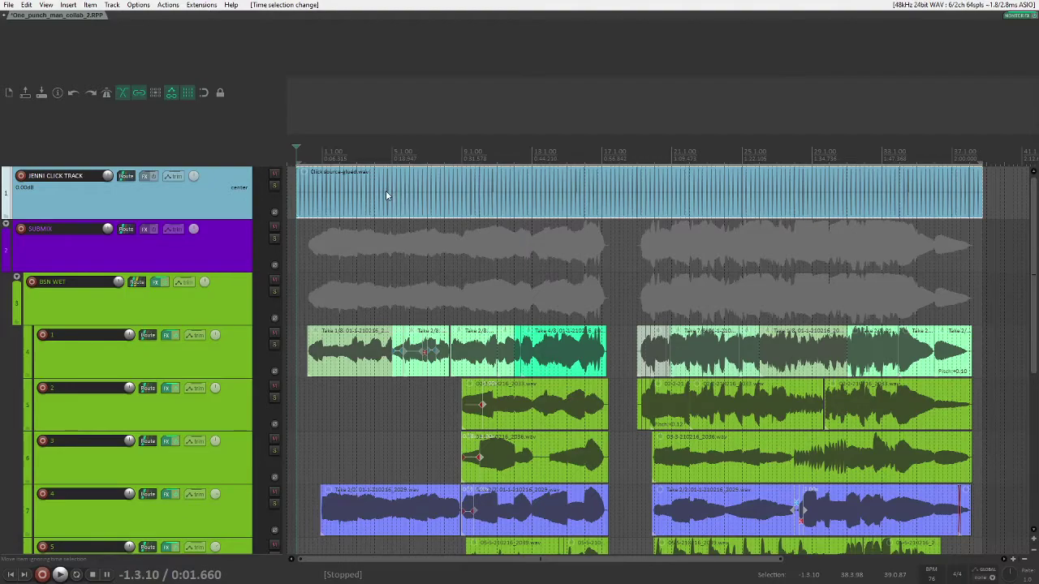
{"action": "left_click", "coordinate": [240, 348]}
{"action": "scroll", "coordinate": [239, 348], "scroll_direction": "down", "scroll_amount": 1}
{"action": "scroll", "coordinate": [239, 354], "scroll_direction": "down", "scroll_amount": 2}
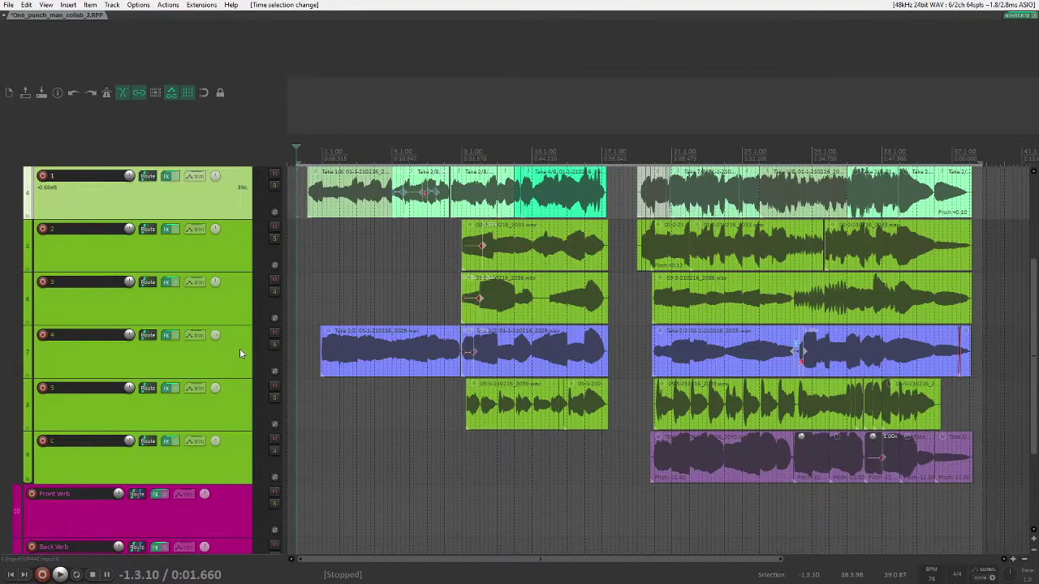
{"action": "left_click", "coordinate": [234, 459], "text": "shift"}
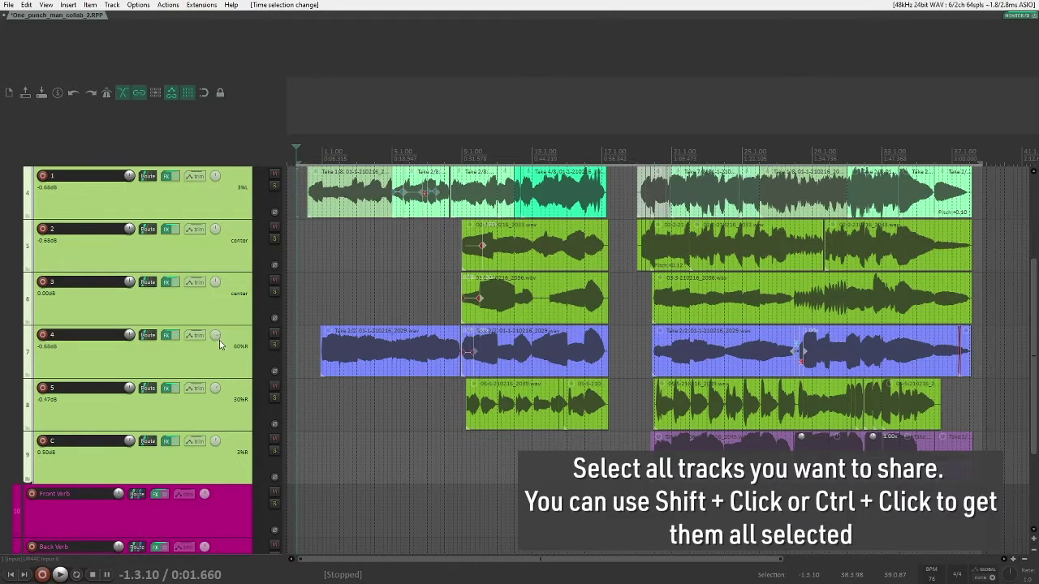
{"action": "scroll", "coordinate": [219, 340], "scroll_direction": "up", "scroll_amount": 1}
- Open Render with Source as Stems (selected tracks) and Bounds as Time selection
{"action": "left_click", "coordinate": [9, 5]}
{"action": "left_click", "coordinate": [54, 179]}
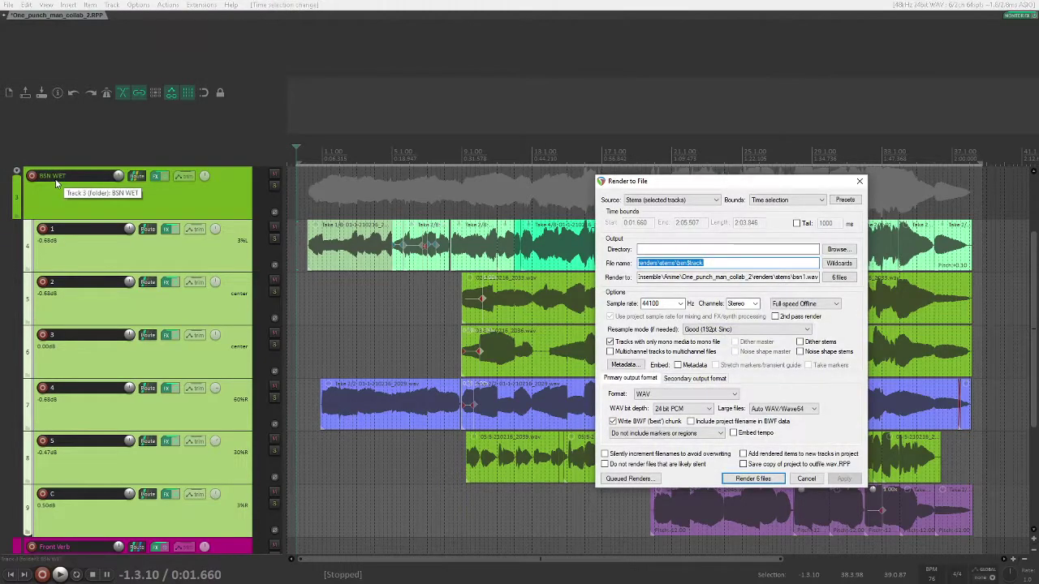
{"action": "left_click", "coordinate": [654, 200]}
{"action": "left_click", "coordinate": [644, 219]}
{"action": "left_click", "coordinate": [767, 202]}
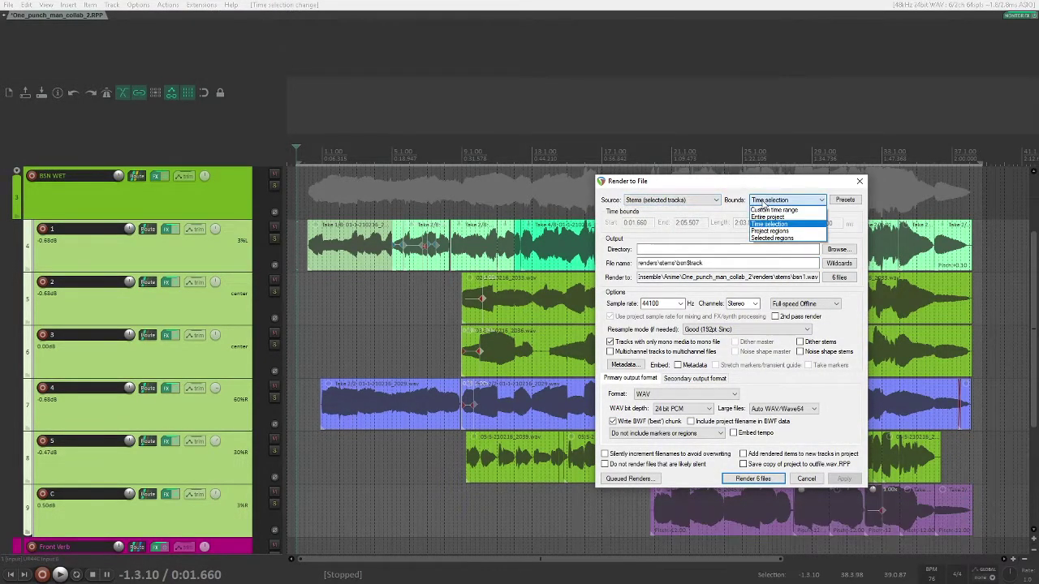
{"action": "left_click", "coordinate": [769, 224]}
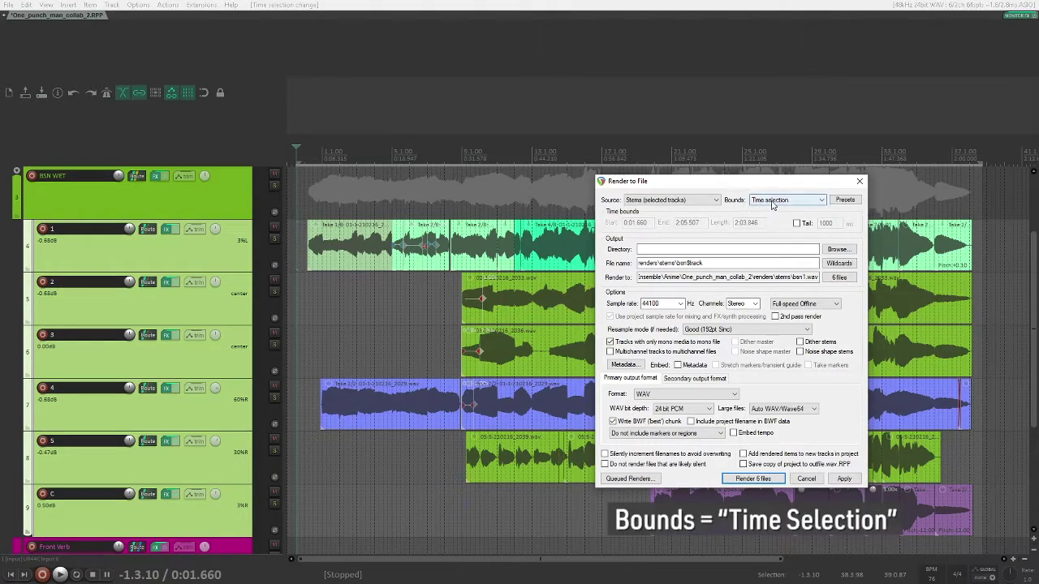
- Set the render file name to renders\$parent_$track_JenniSong, with track 1 selected
{"action": "left_click_drag", "start_coordinate": [708, 262], "coordinate": [608, 268]}
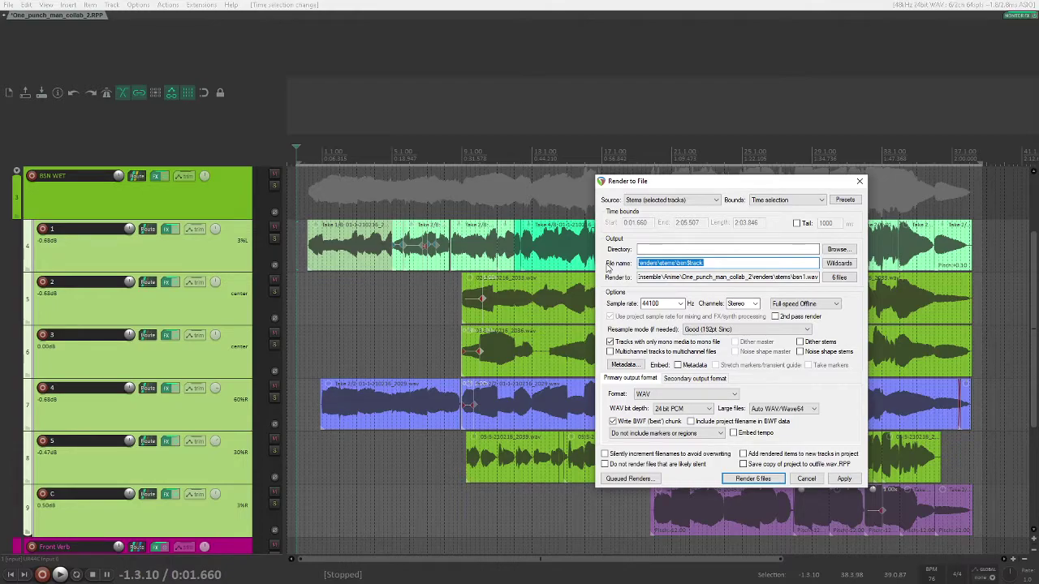
{"action": "type", "text": "renders\\"}
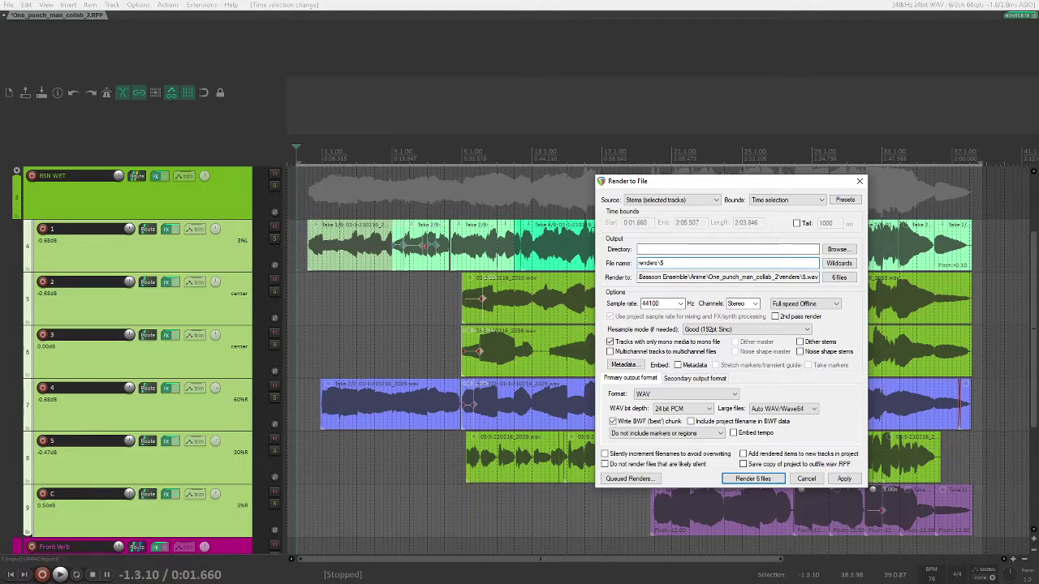
{"action": "type", "text": "$track"}
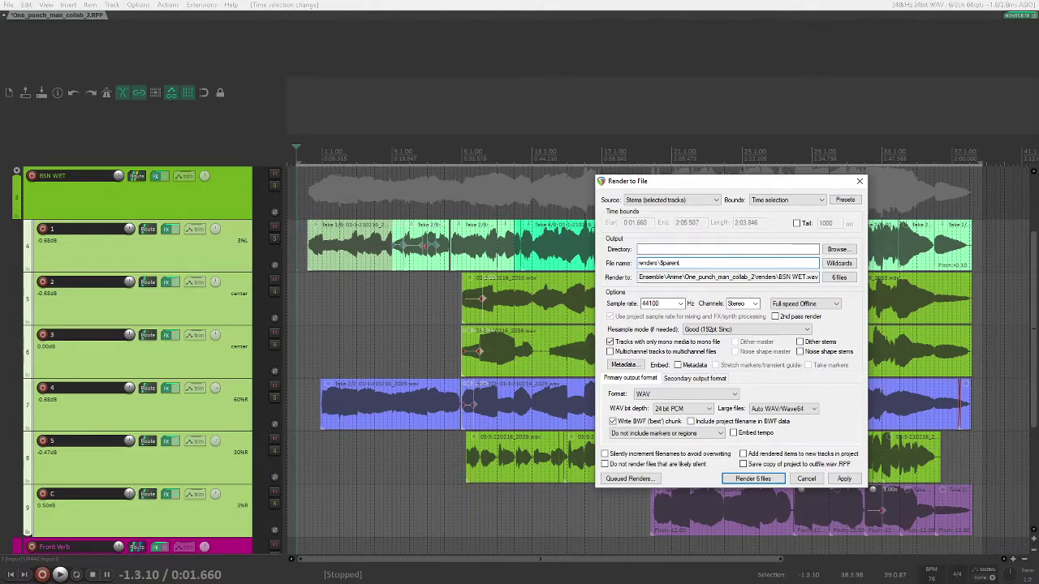
{"action": "type", "text": "_"}
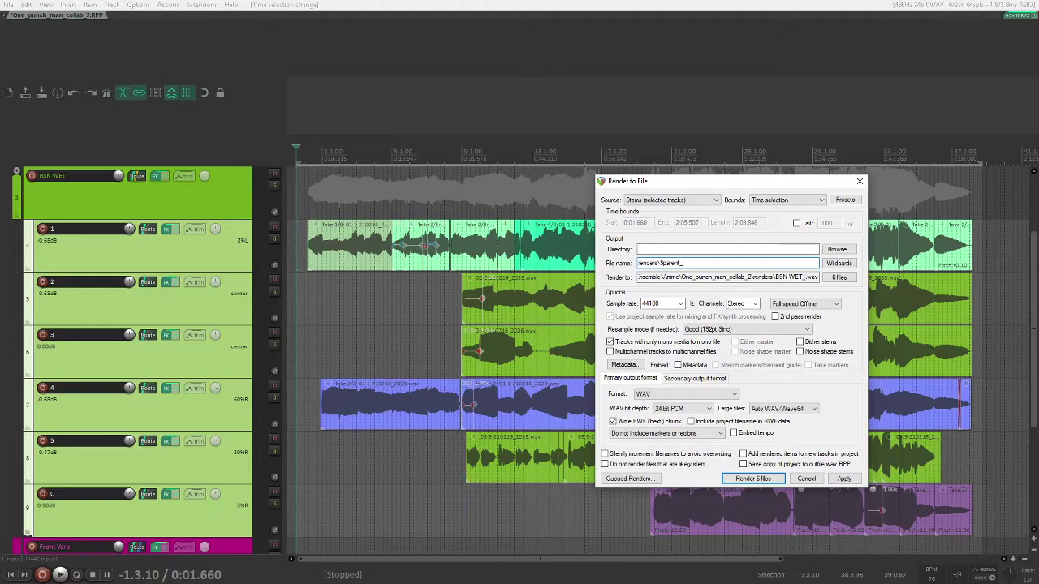
{"action": "type", "text": "$track"}
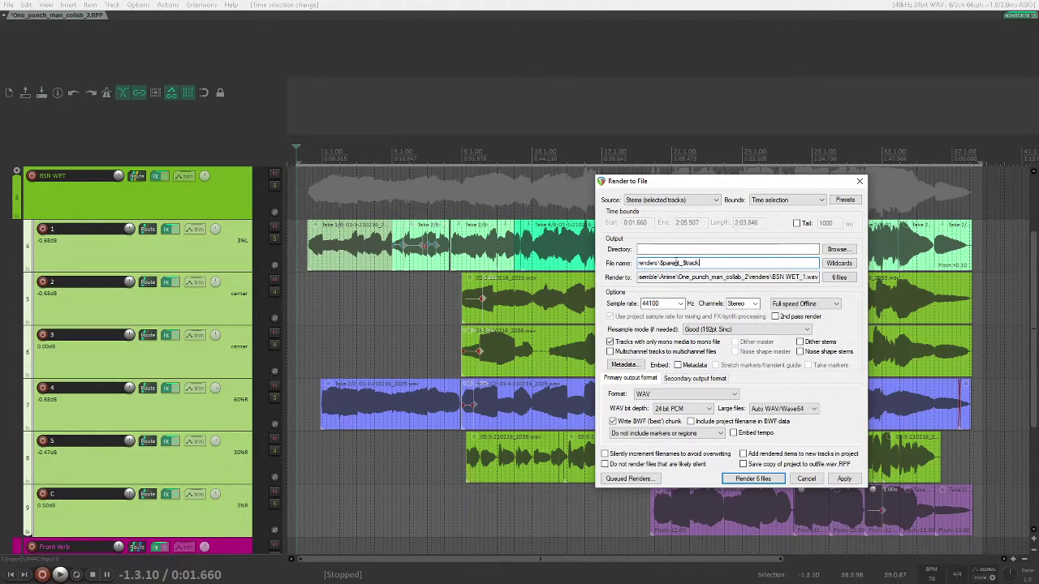
{"action": "left_click", "coordinate": [17, 172]}
{"action": "left_click", "coordinate": [16, 173]}
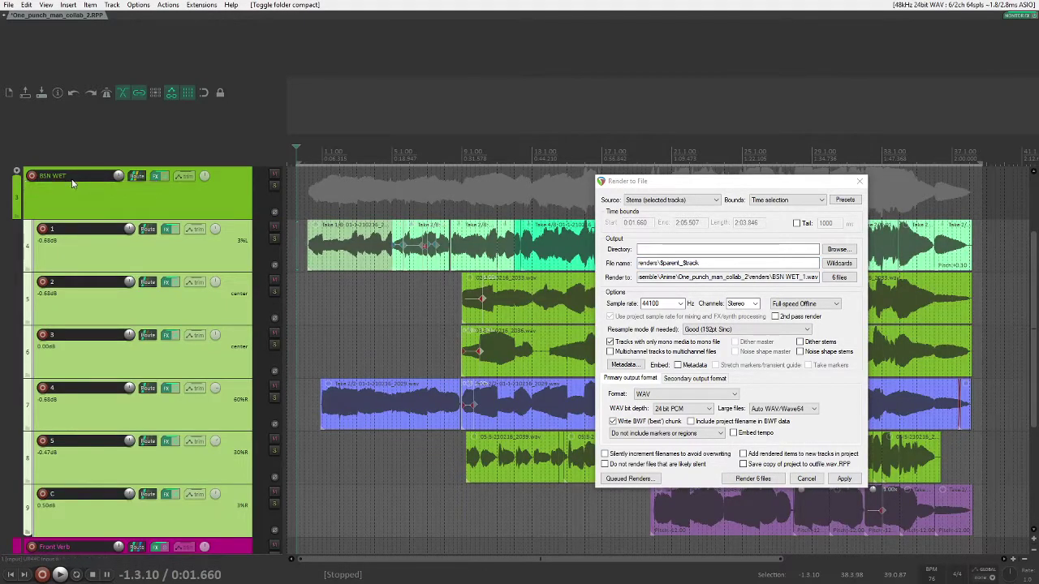
{"action": "left_click", "coordinate": [44, 183]}
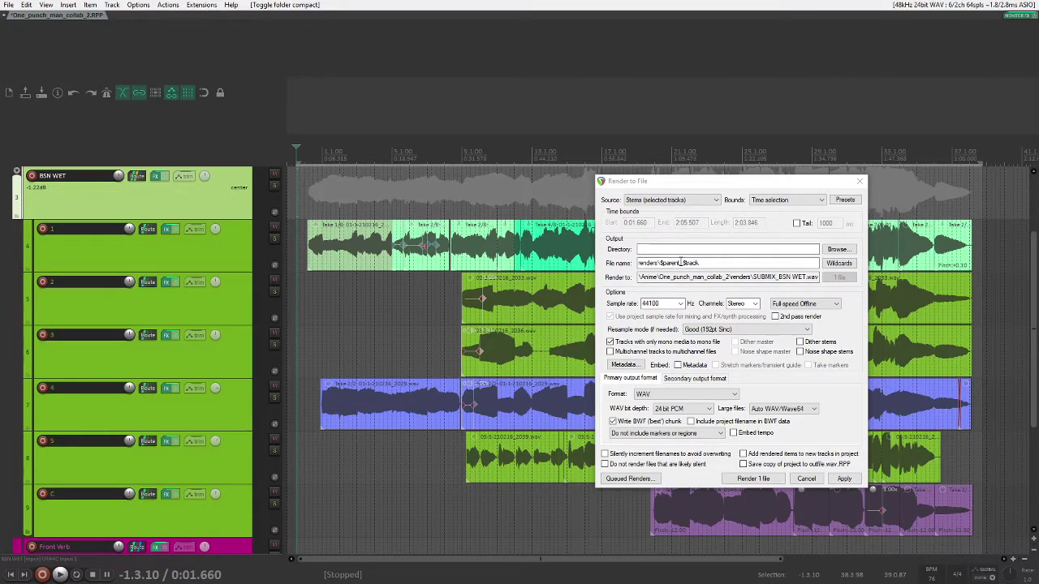
{"action": "left_click", "coordinate": [154, 242]}
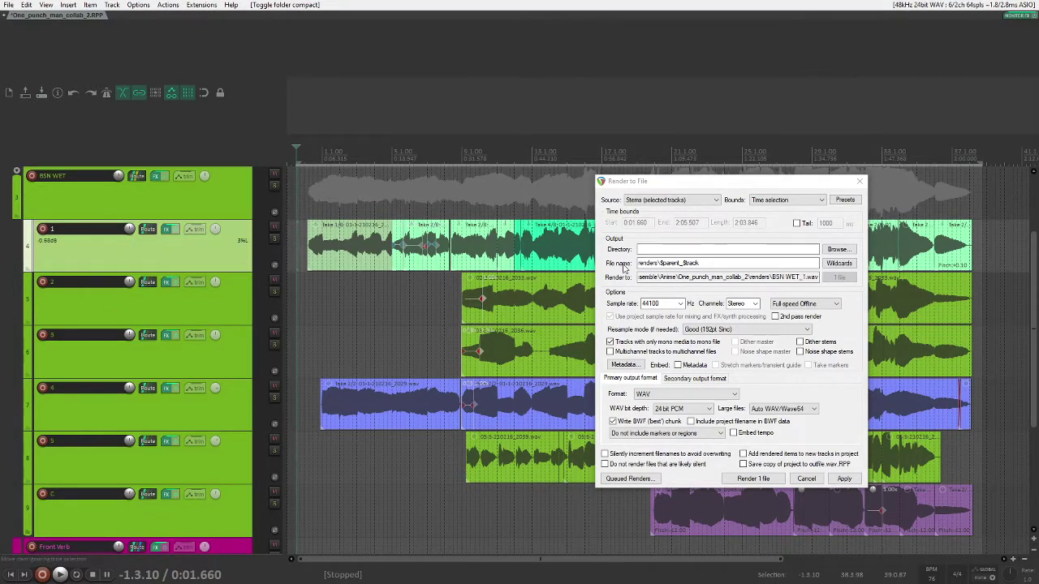
{"action": "left_click", "coordinate": [718, 264]}
{"action": "type", "text": "_Jenni"}
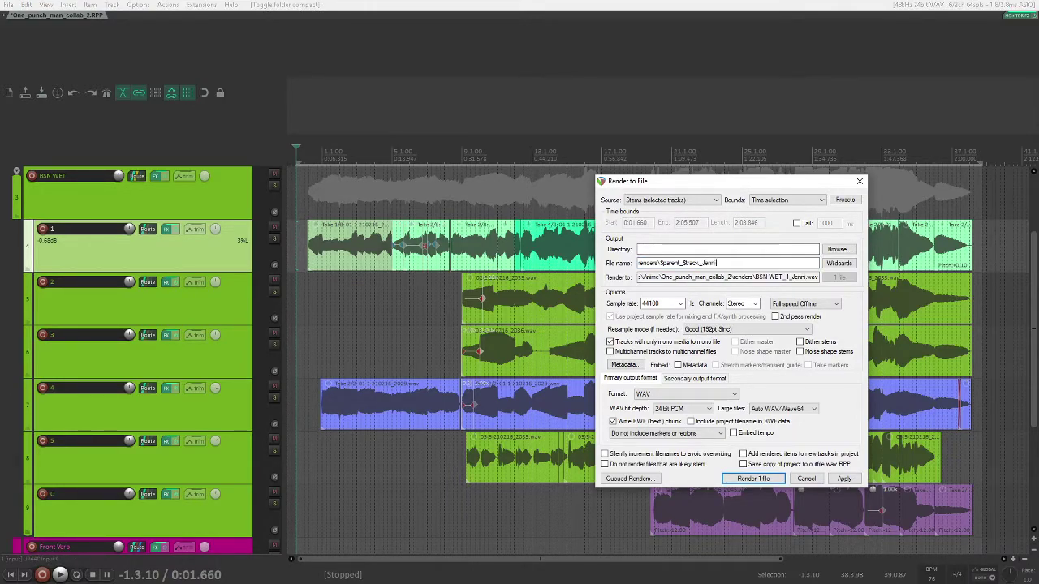
{"action": "type", "text": "Song"}
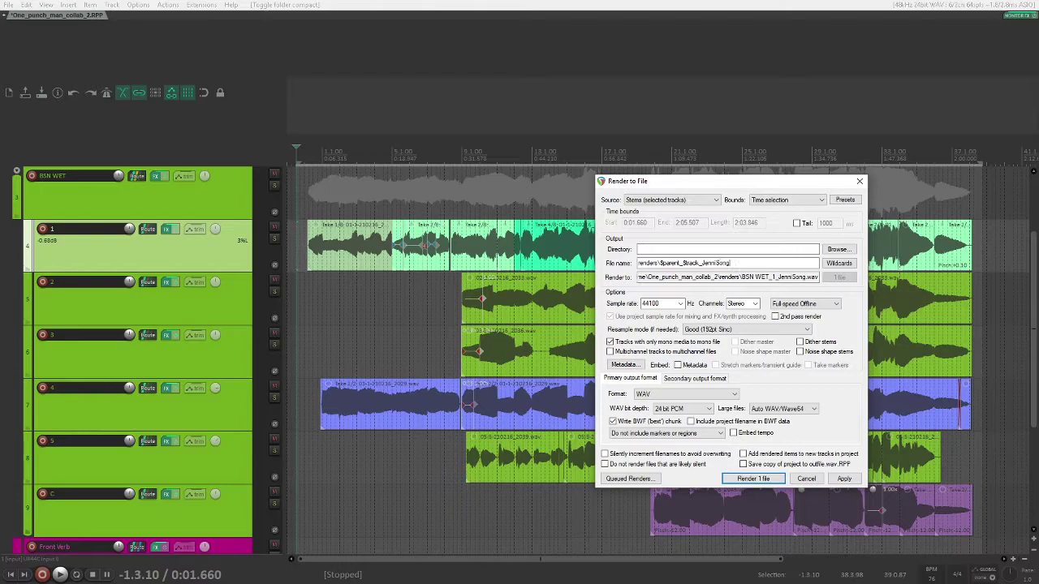
- Set the render sample rate to 48000 Hz and select tracks 1 through C
{"action": "left_click", "coordinate": [680, 304]}
{"action": "left_click", "coordinate": [661, 357]}
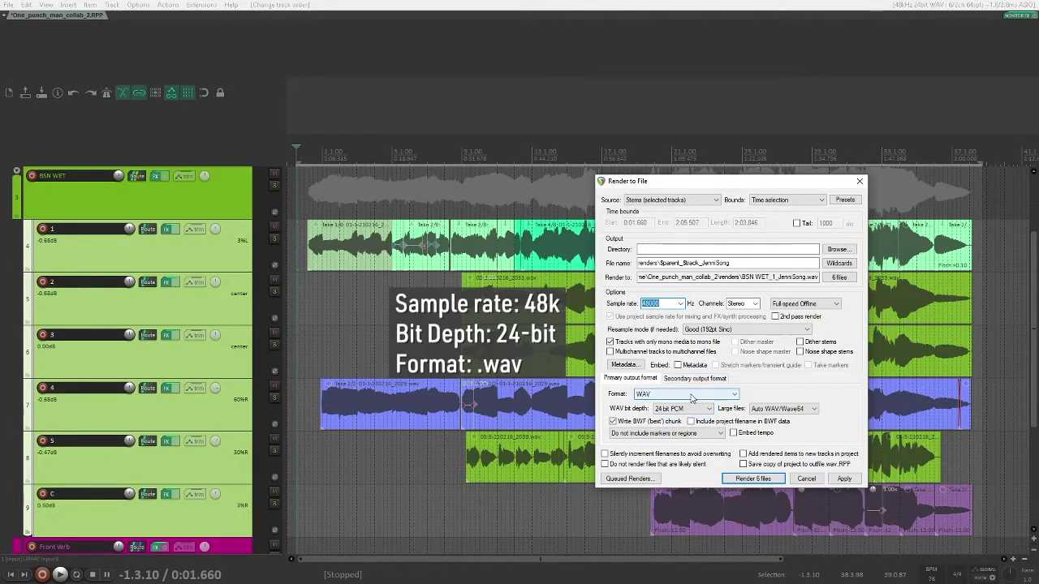
{"action": "left_click", "coordinate": [244, 251]}
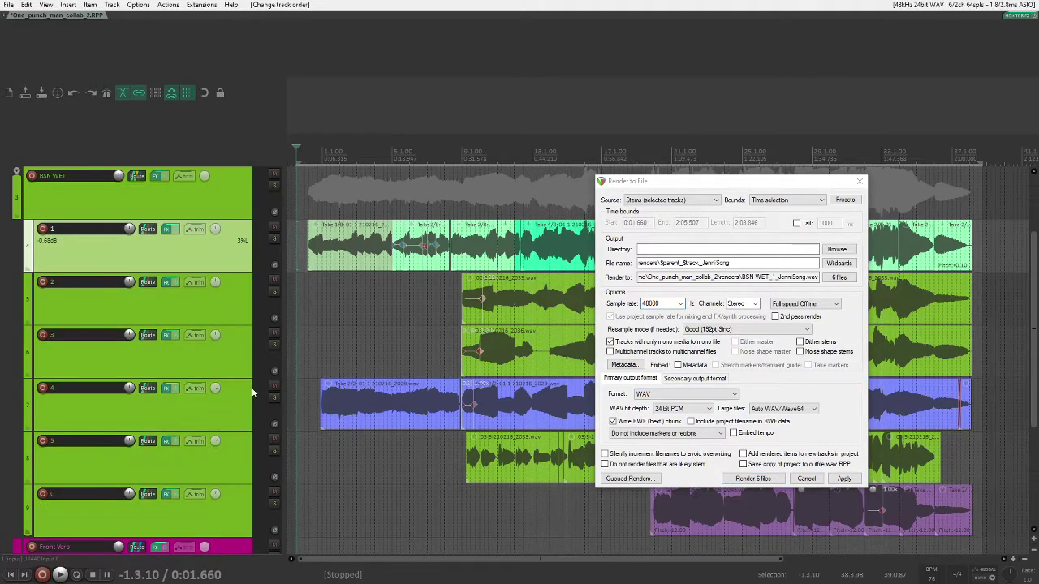
{"action": "left_click", "coordinate": [238, 503], "text": "shift"}
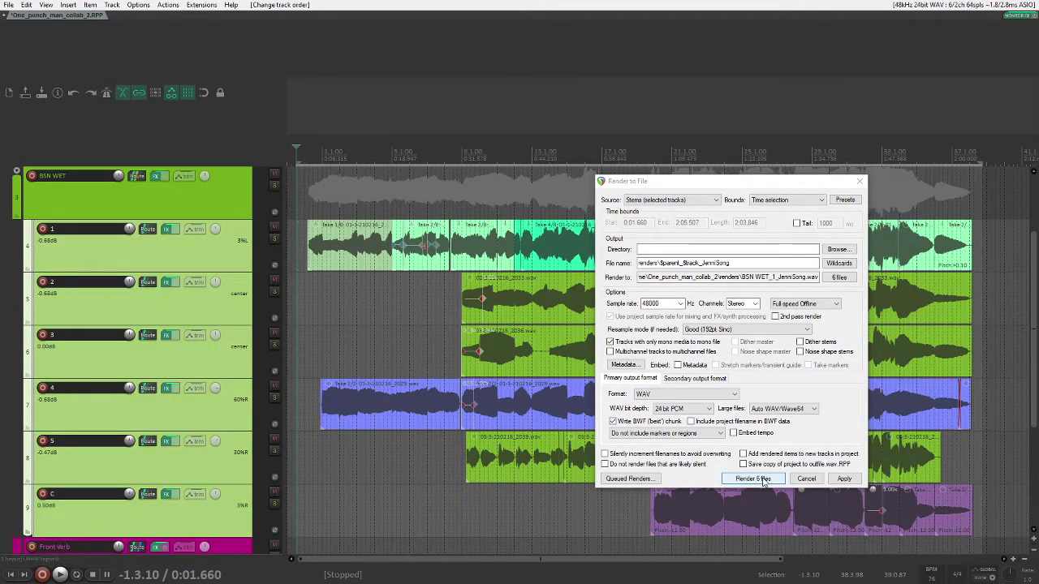
- Reselect tracks 1, 2, 3, 4, 5 and C and render them as six stems
{"action": "left_click", "coordinate": [227, 351]}
{"action": "left_click", "coordinate": [215, 235]}
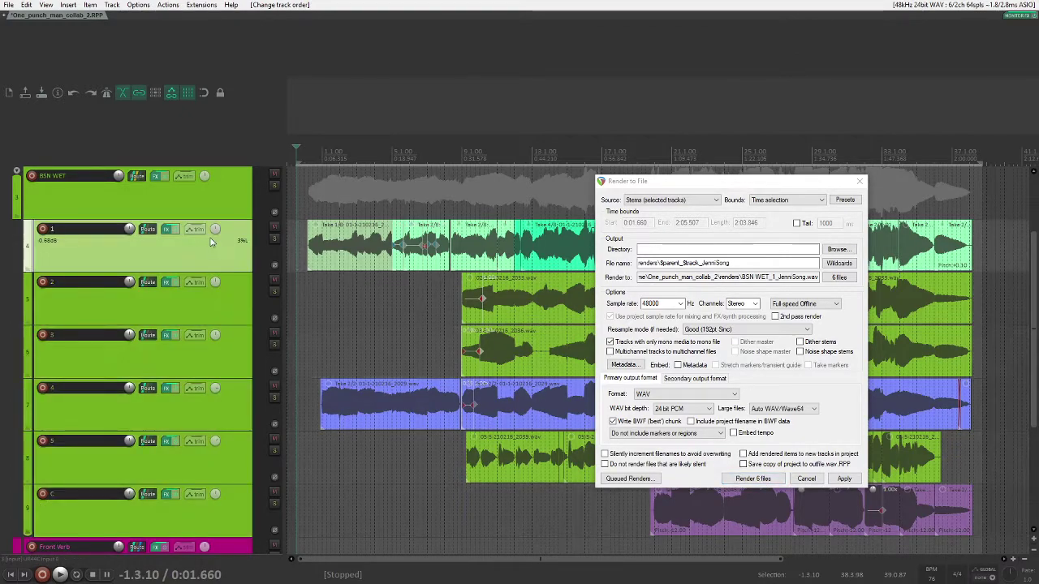
{"action": "left_click", "coordinate": [233, 290], "text": "shift"}
{"action": "left_click", "coordinate": [242, 332], "text": "shift"}
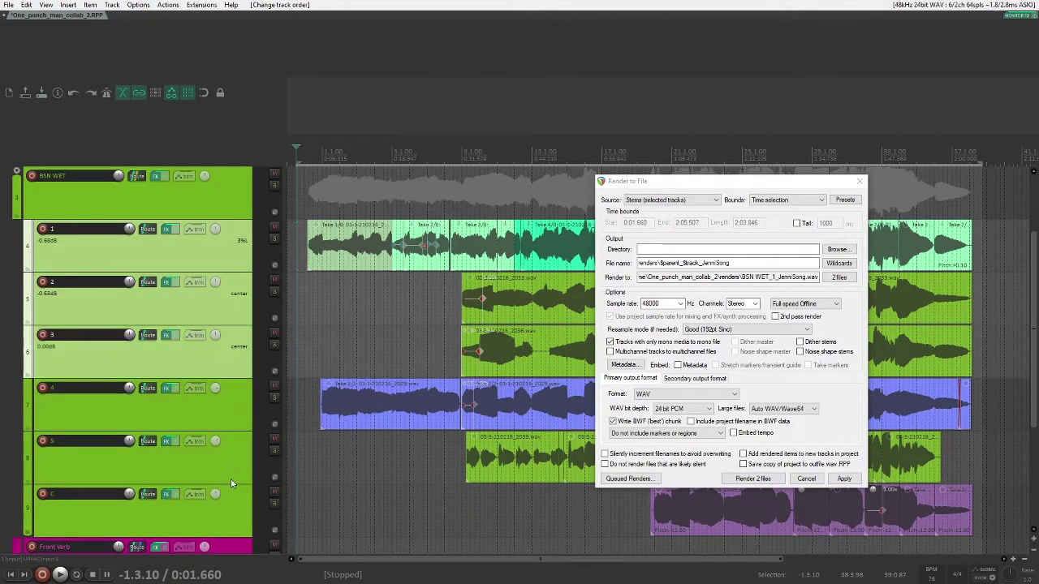
{"action": "left_click", "coordinate": [231, 491], "text": "shift"}
{"action": "left_click", "coordinate": [740, 479]}
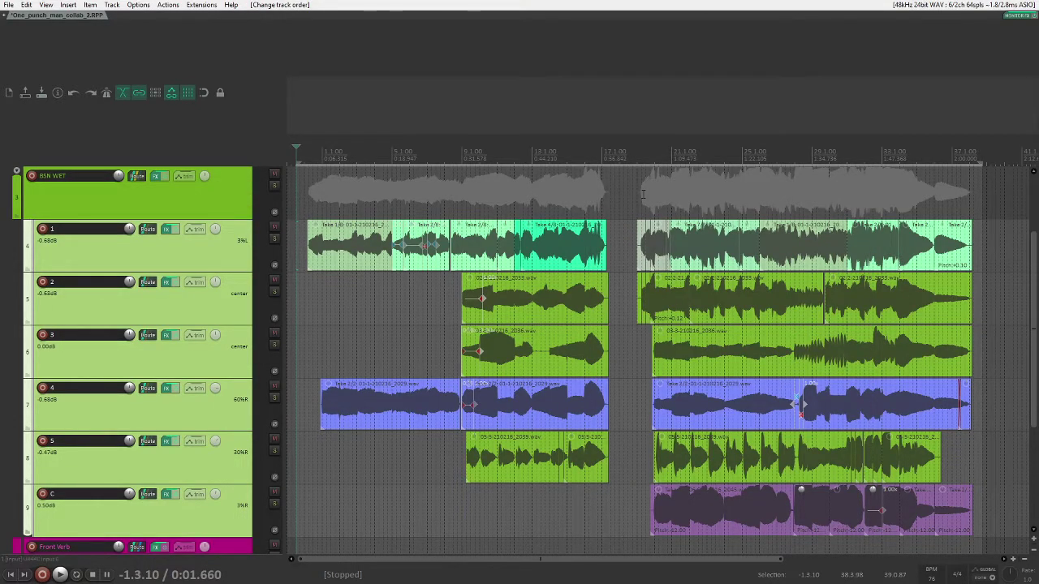
- Open the project's renders folder in File Explorer and review the six rendered stem files
{"action": "key", "text": "super+e"}
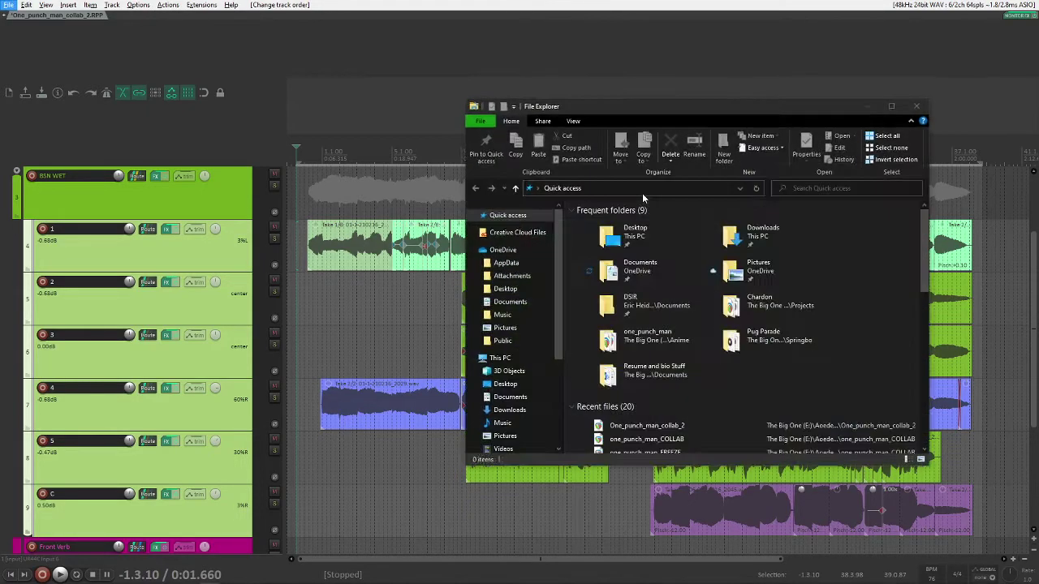
{"action": "right_click", "coordinate": [640, 425]}
{"action": "left_click", "coordinate": [605, 395]}
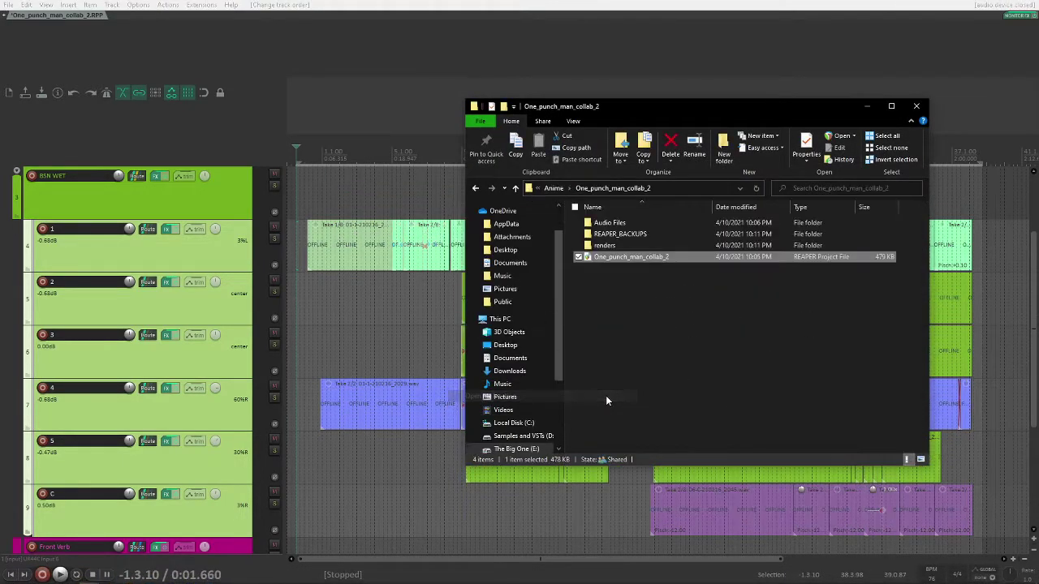
{"action": "left_click", "coordinate": [614, 248]}
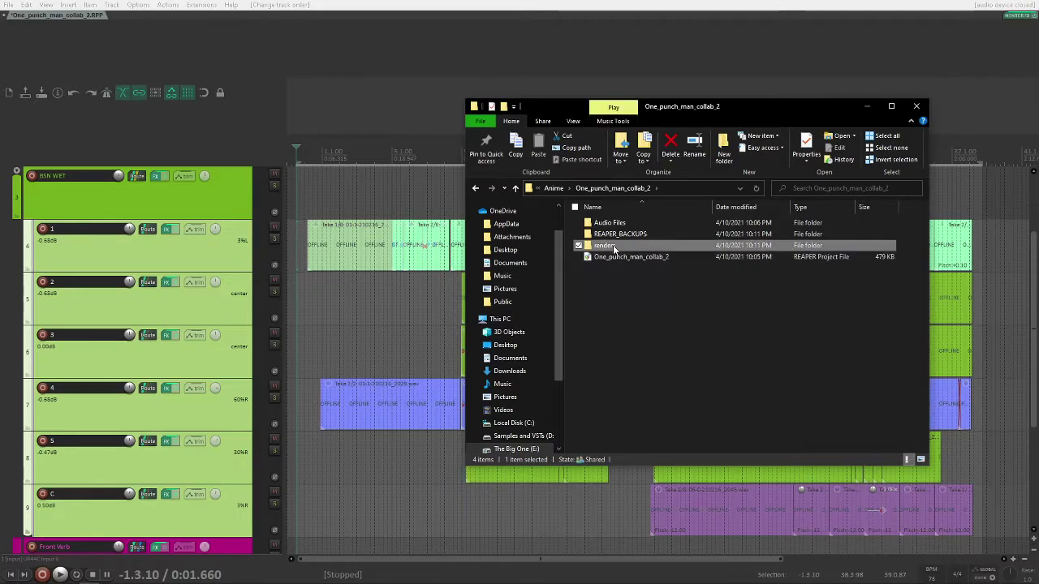
{"action": "double_click", "coordinate": [613, 248]}
{"action": "left_click", "coordinate": [621, 223]}
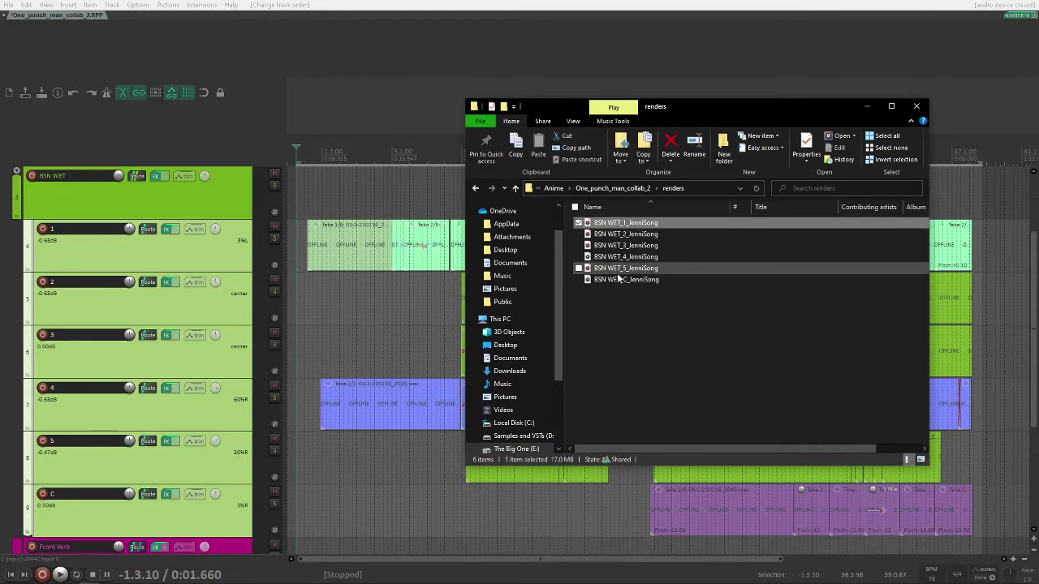
{"action": "left_click", "coordinate": [619, 279], "text": "shift"}
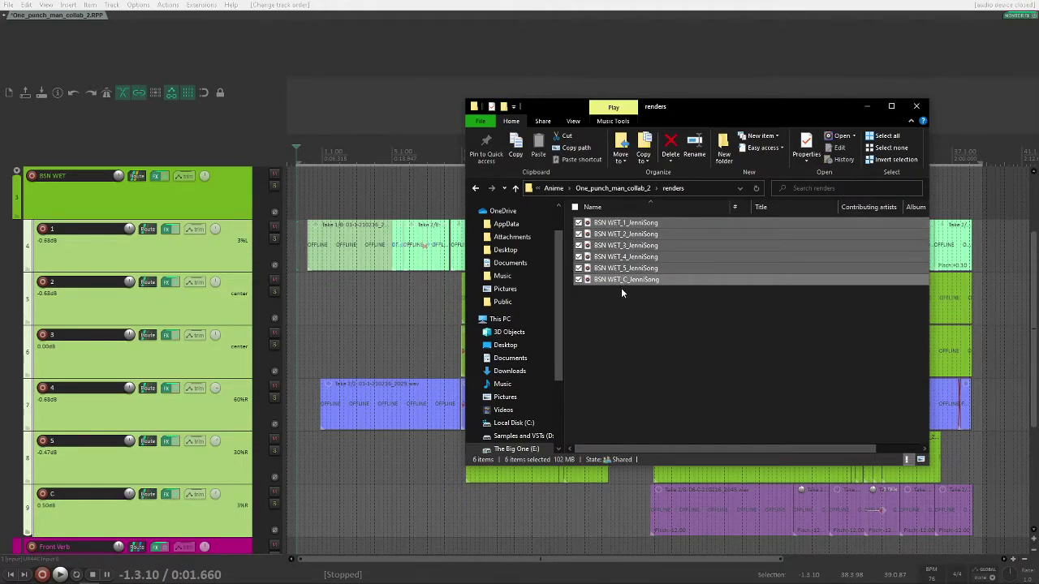
{"action": "left_click", "coordinate": [621, 288]}
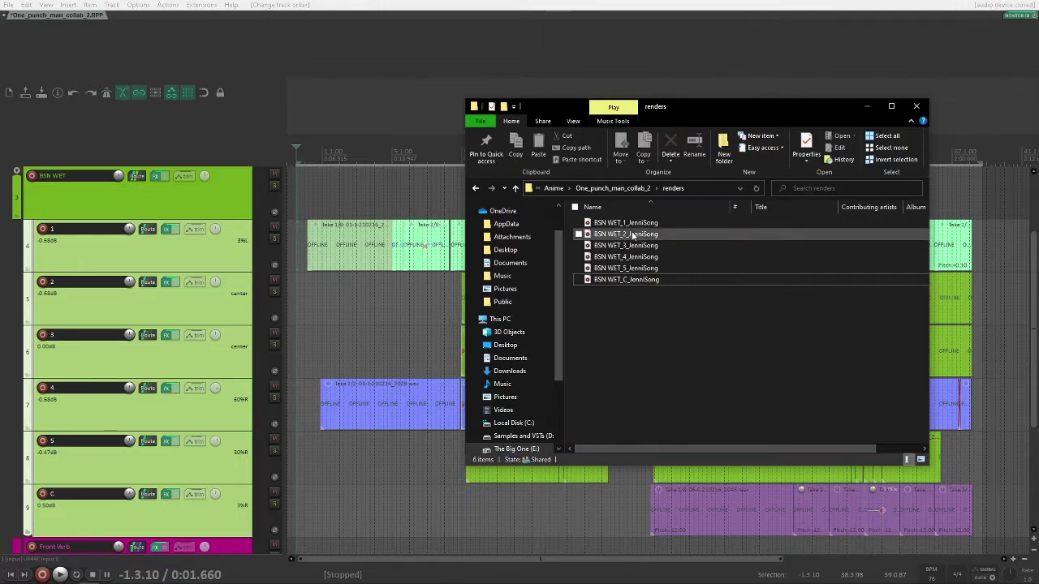
{"action": "scroll", "coordinate": [217, 311], "scroll_direction": "down", "scroll_amount": 4}
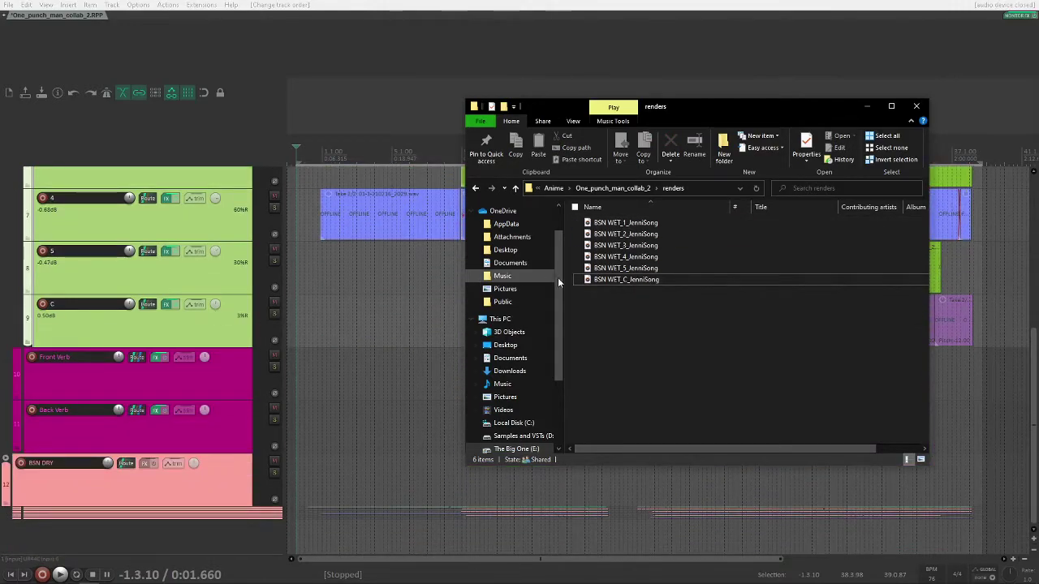
- Drag the six stem WAVs into the arrangement as separate tracks and scroll to check them
{"action": "left_click_drag", "start_coordinate": [641, 319], "coordinate": [305, 542]}
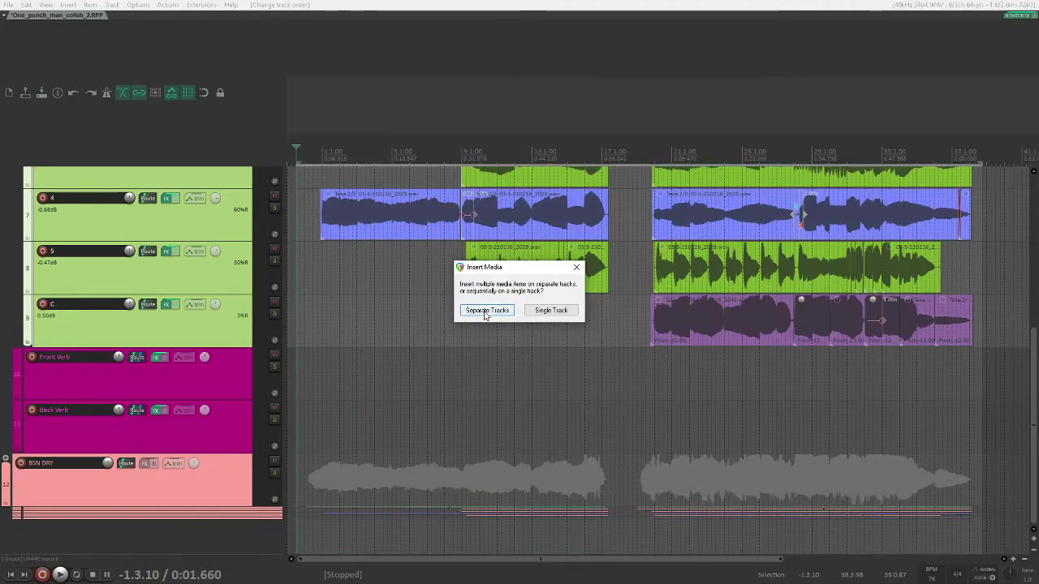
{"action": "left_click", "coordinate": [480, 310]}
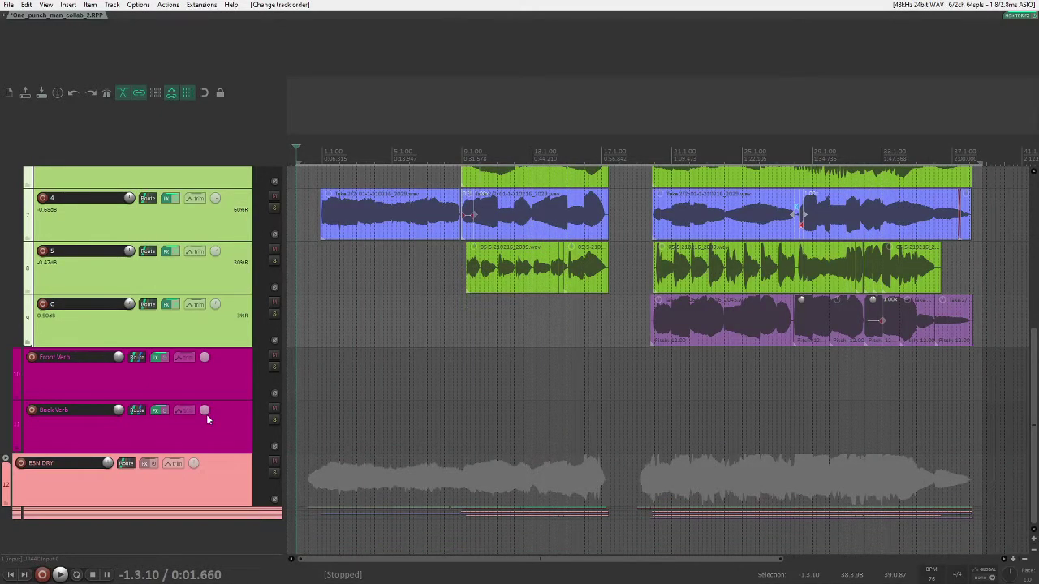
{"action": "scroll", "coordinate": [217, 412], "scroll_direction": "down", "scroll_amount": 7}
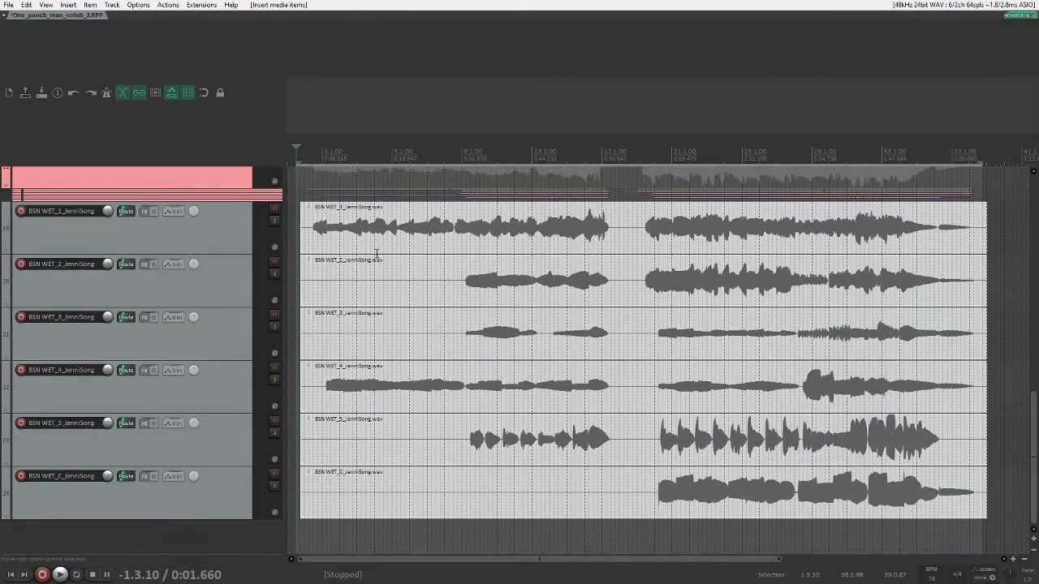
{"action": "scroll", "coordinate": [263, 267], "scroll_direction": "up", "scroll_amount": 5}
{"action": "scroll", "coordinate": [235, 279], "scroll_direction": "down", "scroll_amount": 4}
{"action": "scroll", "coordinate": [487, 324], "scroll_direction": "up", "scroll_amount": 6}
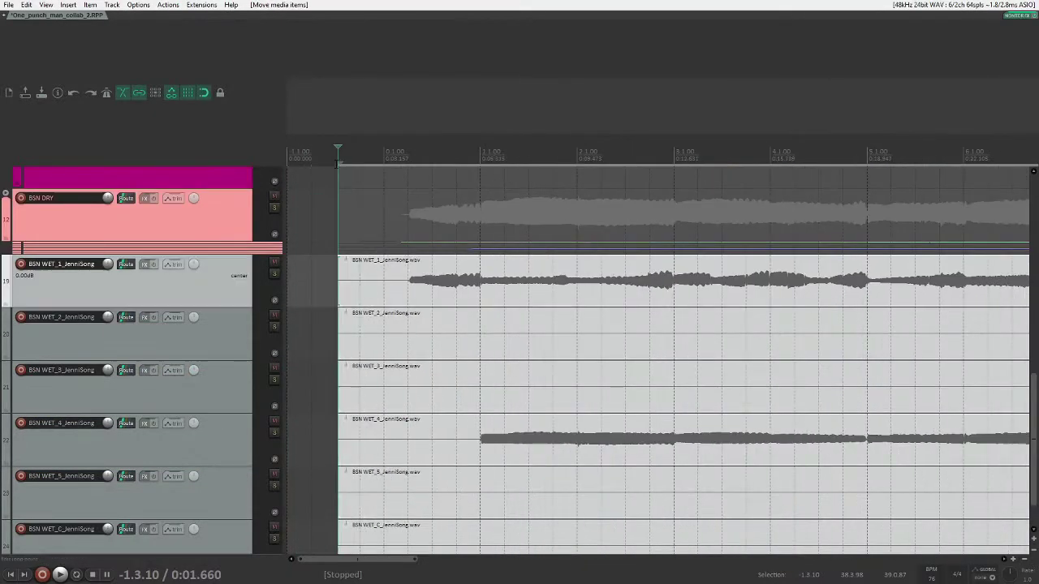
{"action": "scroll", "coordinate": [568, 300], "scroll_direction": "down", "scroll_amount": 10}
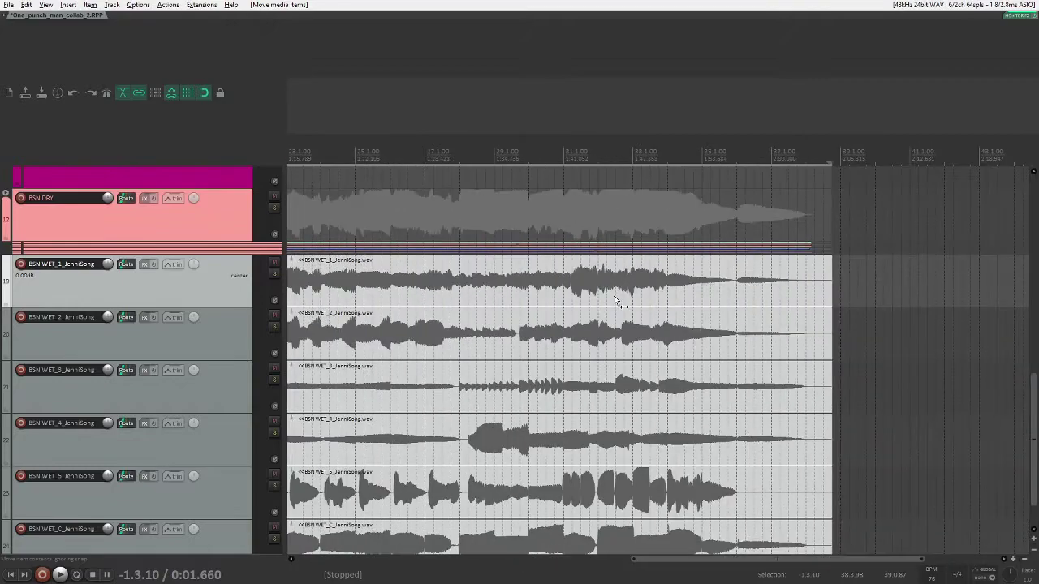
- Set the edit cursor to 38.3.98, add a 1000 ms render tail, then zoom out to the full project
{"action": "left_click", "coordinate": [647, 161]}
{"action": "scroll", "coordinate": [645, 163], "scroll_direction": "up", "scroll_amount": 5}
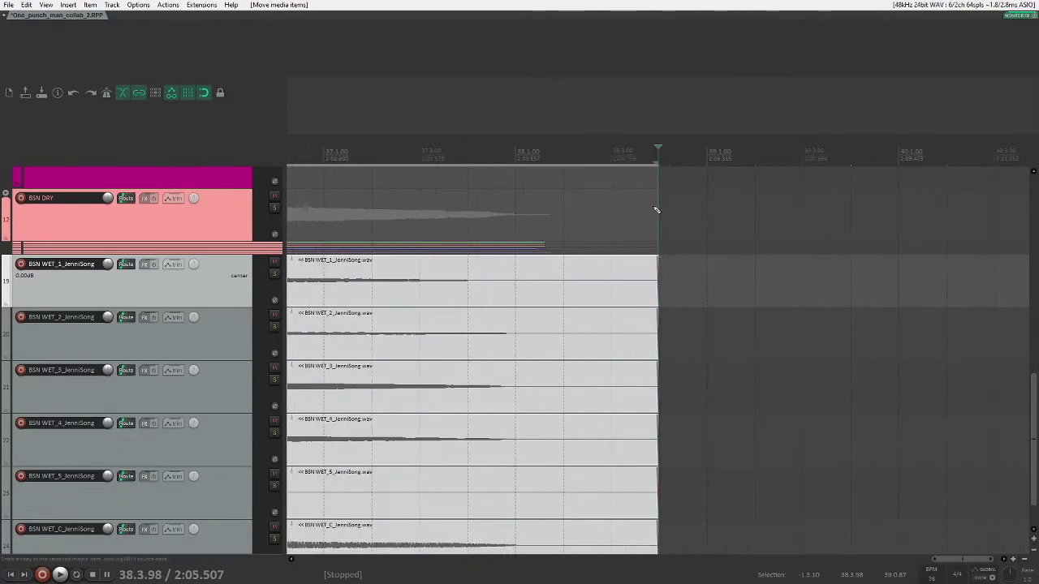
{"action": "key", "text": "ctrl+alt+r"}
{"action": "left_click_drag", "start_coordinate": [689, 181], "coordinate": [439, 193]}
{"action": "left_click", "coordinate": [548, 235]}
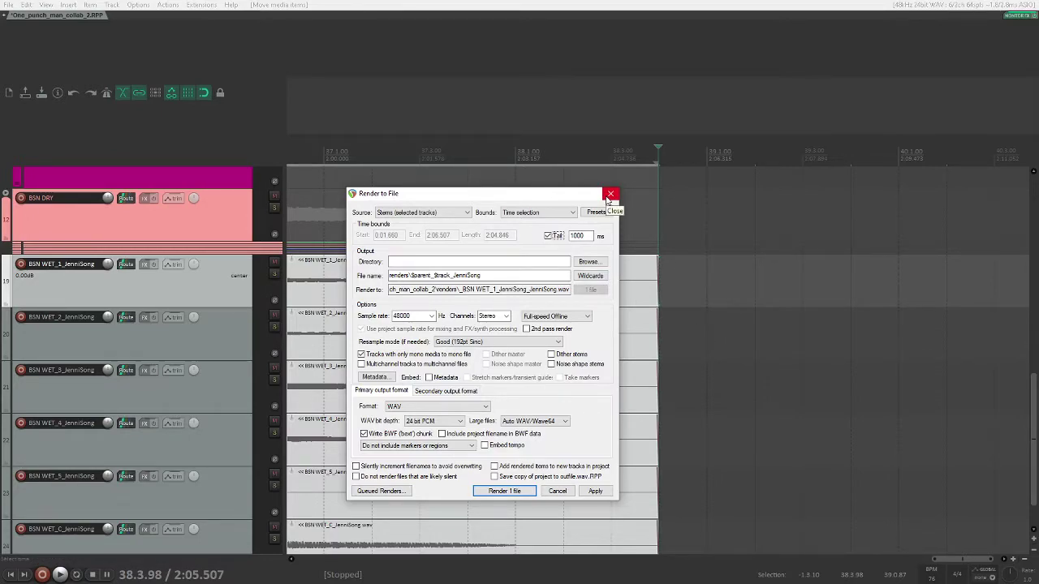
{"action": "left_click", "coordinate": [610, 194]}
{"action": "key", "text": "ctrl+Page_Down"}
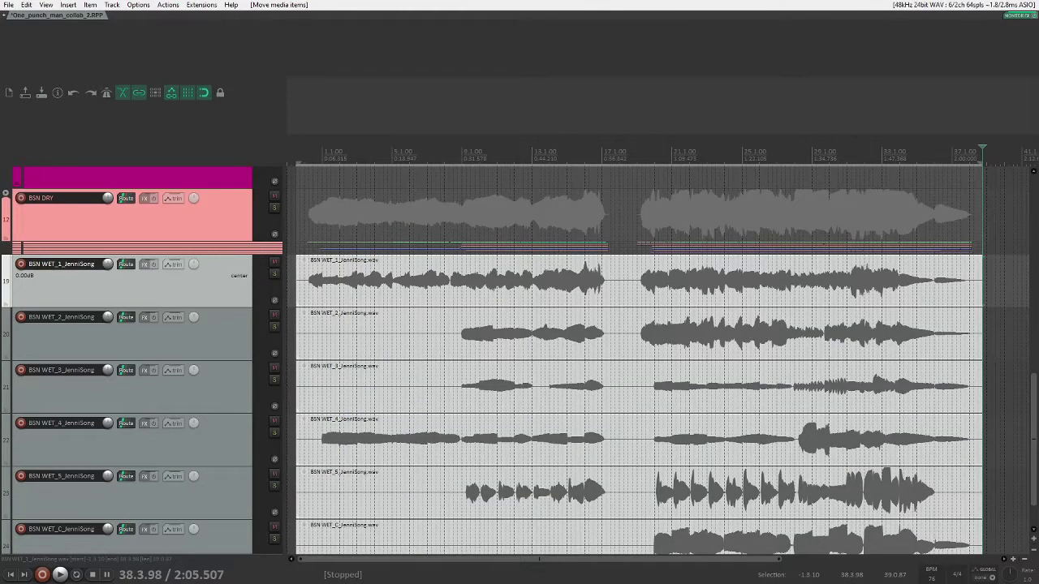